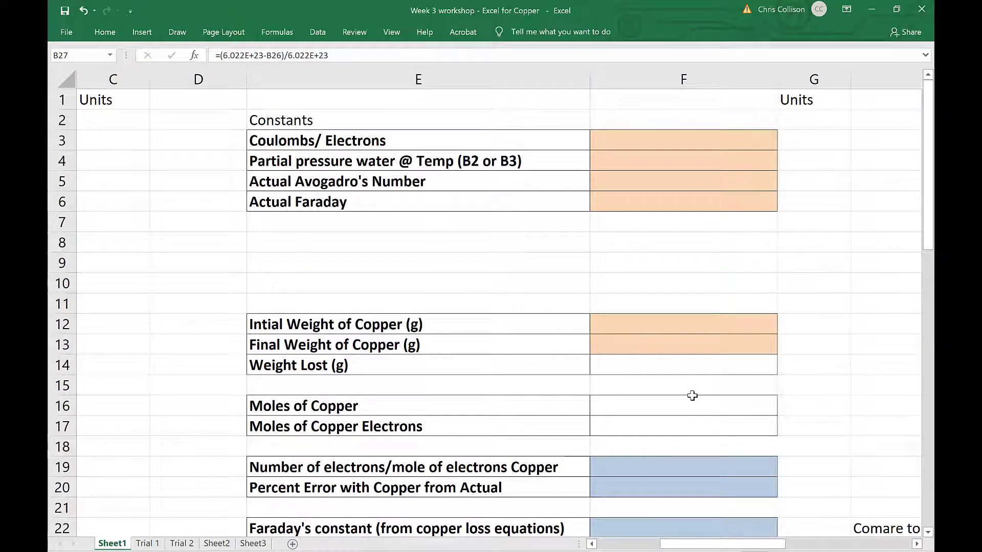
Enter the constants 1.60E-19, 22.4, 6.022E23 and 9.65E+04 in F3 through F6.
{"action": "left_click", "coordinate": [684, 145]}
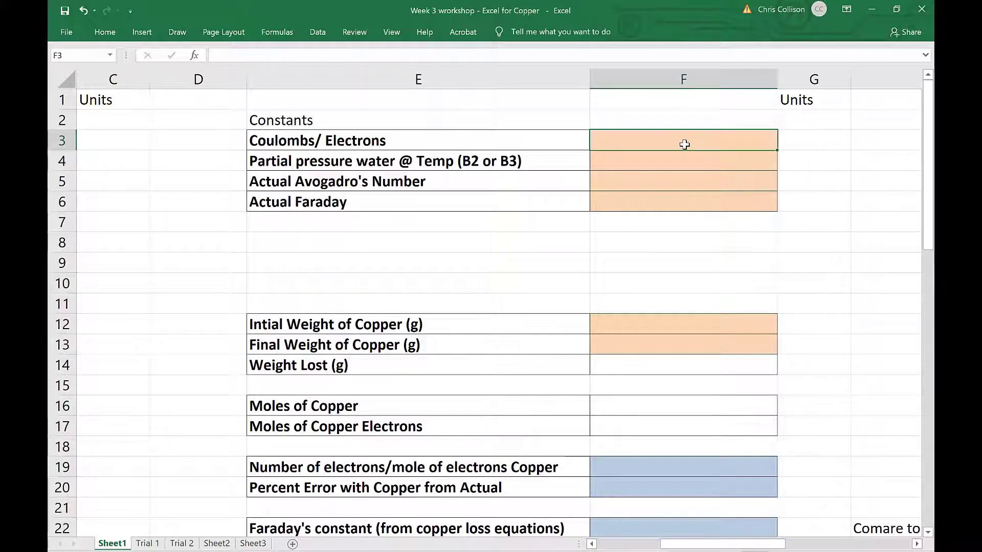
{"action": "key", "text": "Down"}
{"action": "key", "text": "Down"}
{"action": "key", "text": "Down"}
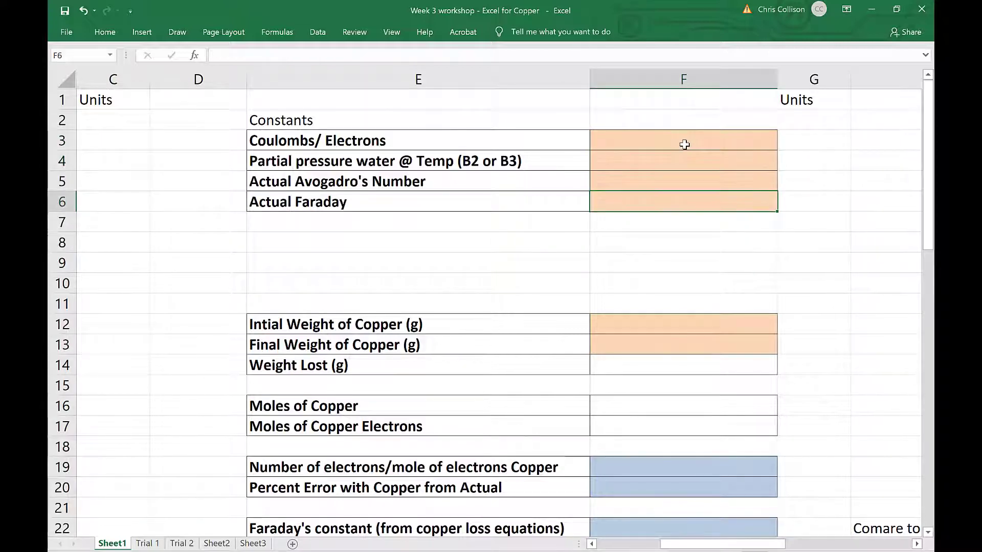
{"action": "key", "text": "Up"}
{"action": "key", "text": "Up"}
{"action": "key", "text": "Up"}
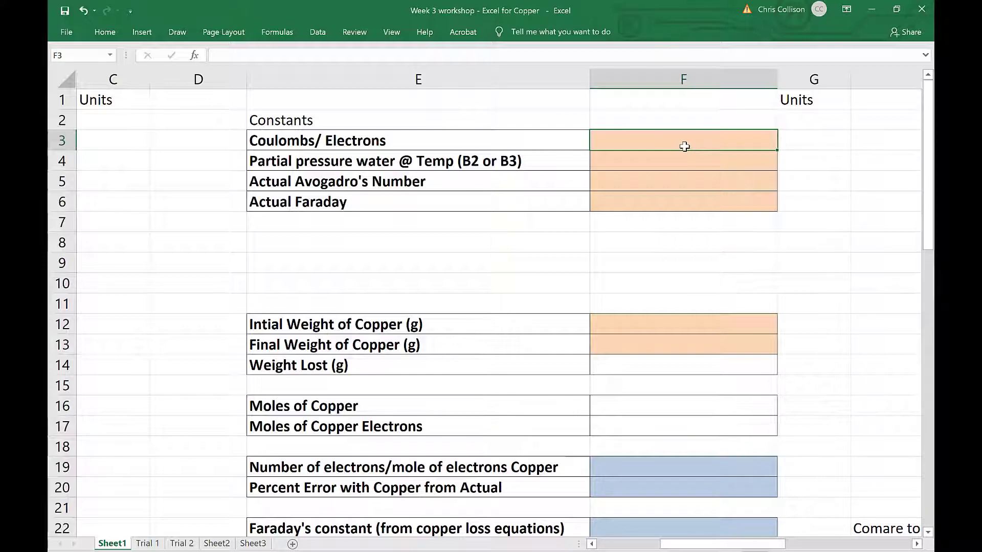
{"action": "type", "text": "1.60E1-19"}
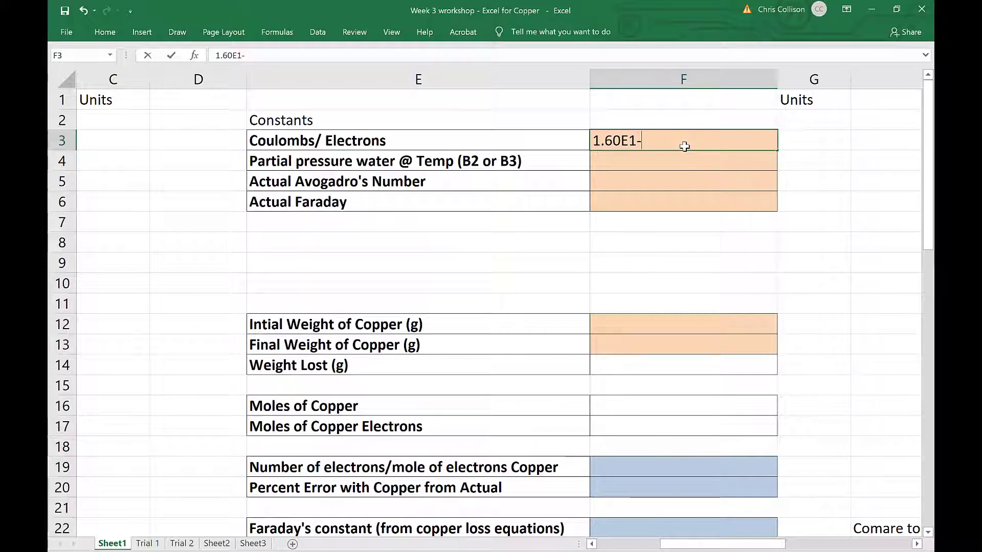
{"action": "key", "text": "Return"}
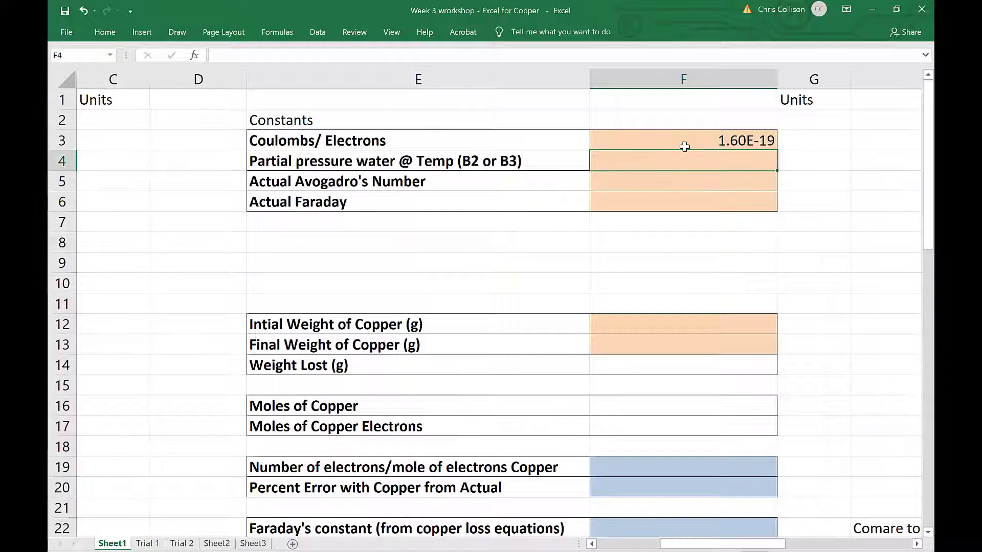
{"action": "type", "text": "22.4"}
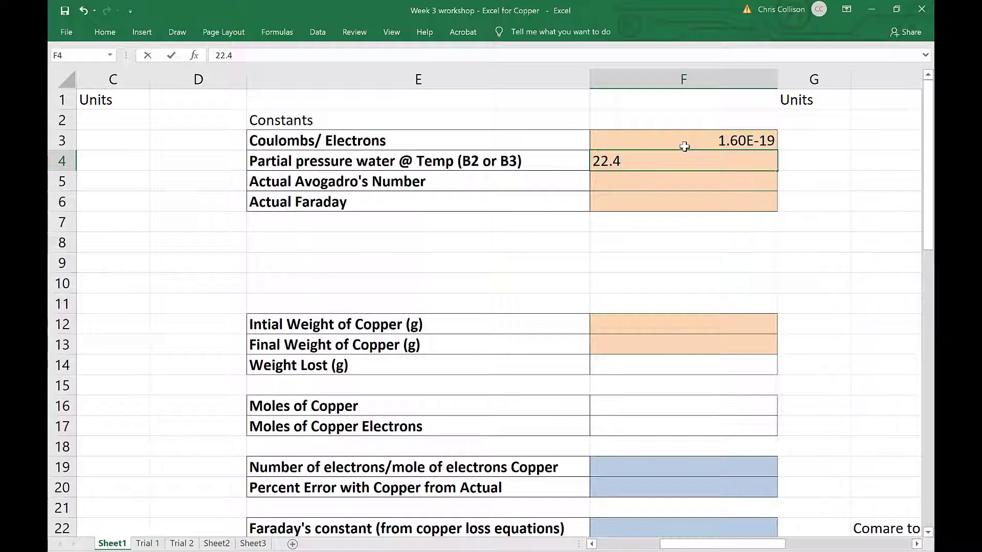
{"action": "key", "text": "Return"}
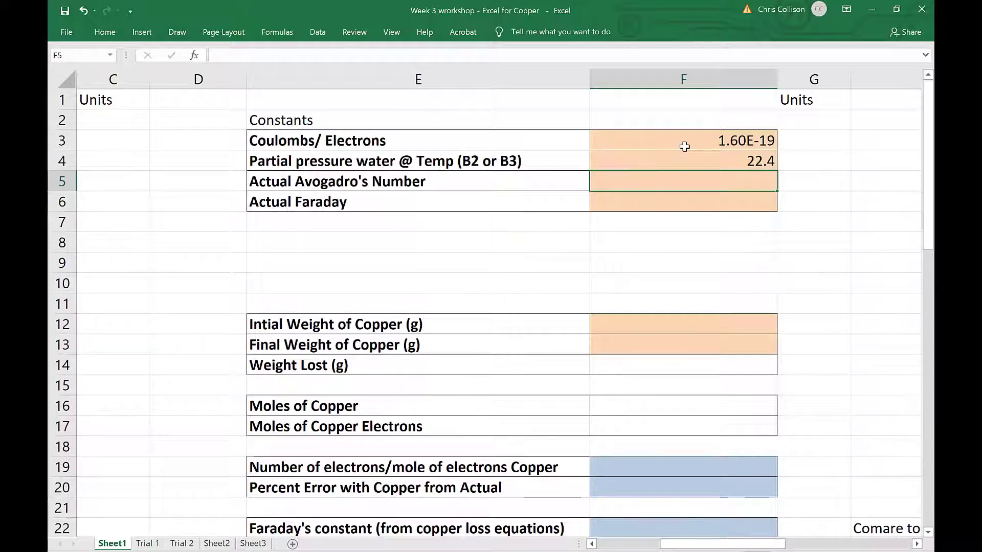
{"action": "type", "text": "6.022E23"}
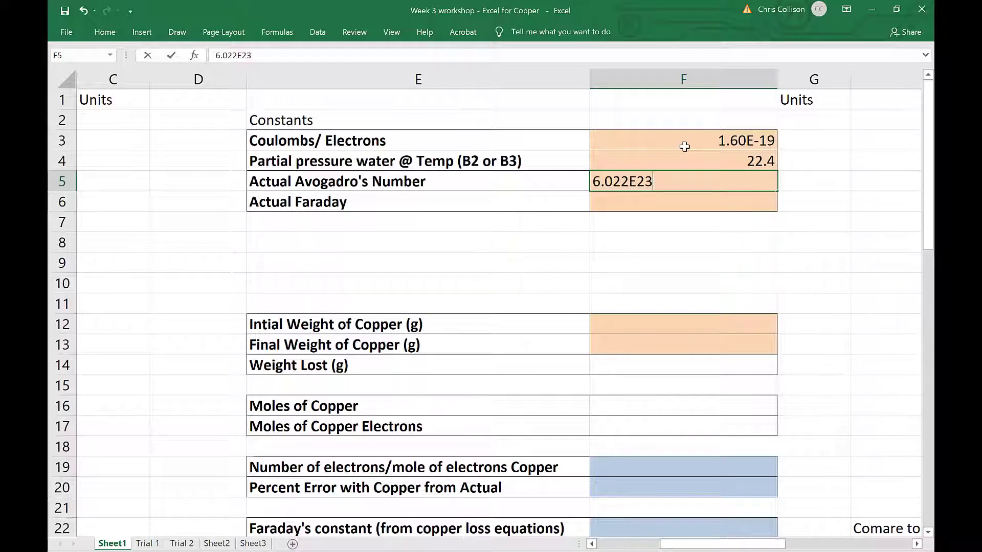
{"action": "key", "text": "Return"}
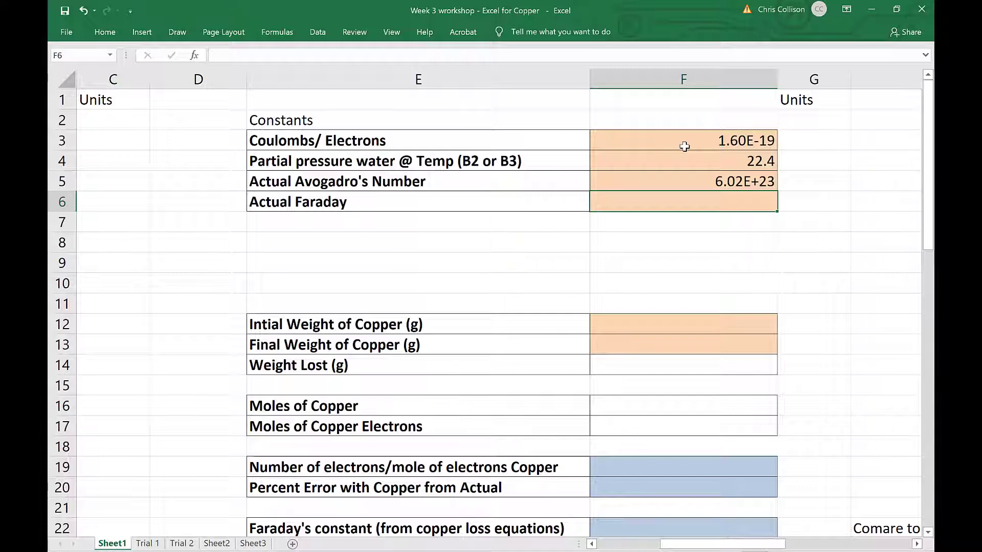
{"action": "type", "text": "9."}
{"action": "type", "text": "65"}
{"action": "type", "text": "E+04"}
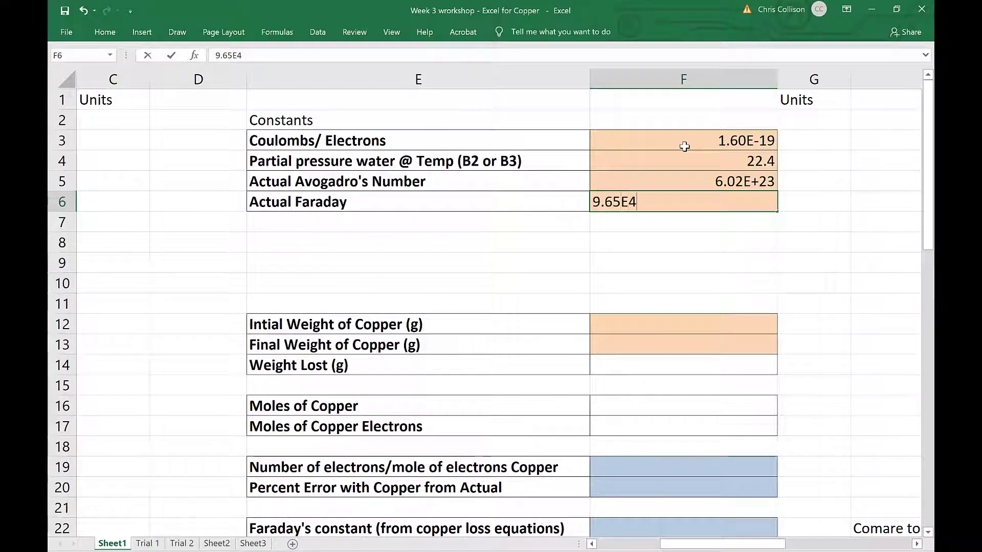
{"action": "key", "text": "Return"}
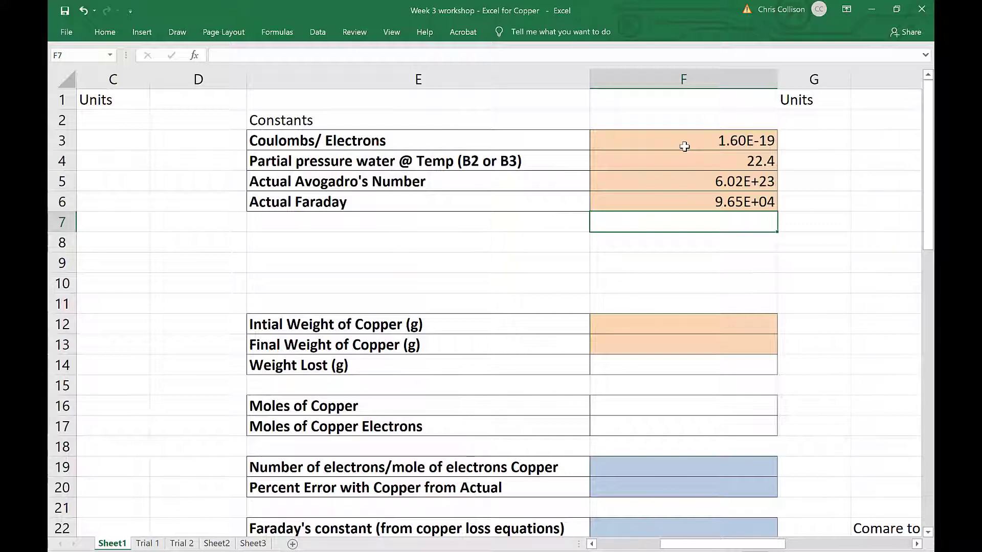
Label the Actual Faraday value with the unit c/mol in G6.
{"action": "key", "text": "Up"}
{"action": "key", "text": "Right"}
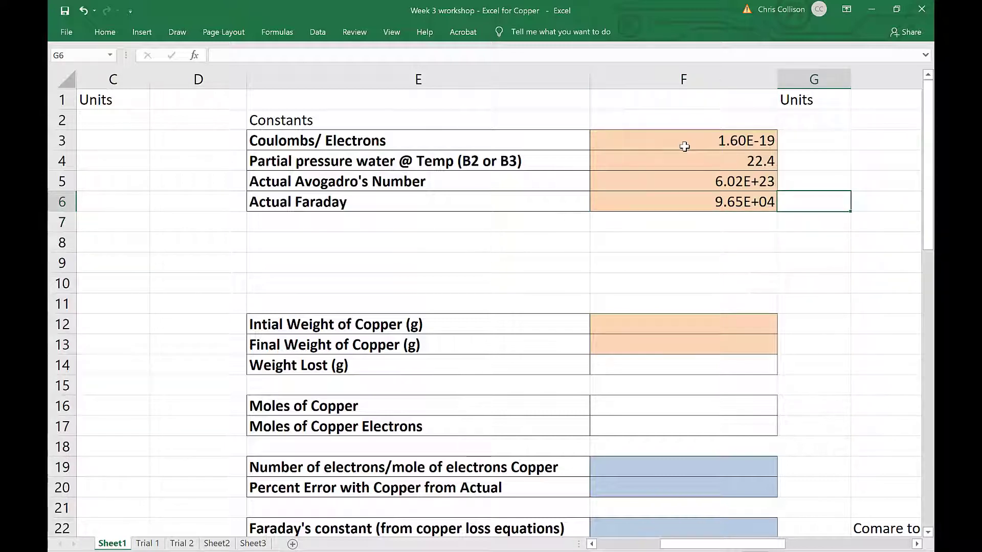
{"action": "type", "text": "c/mol"}
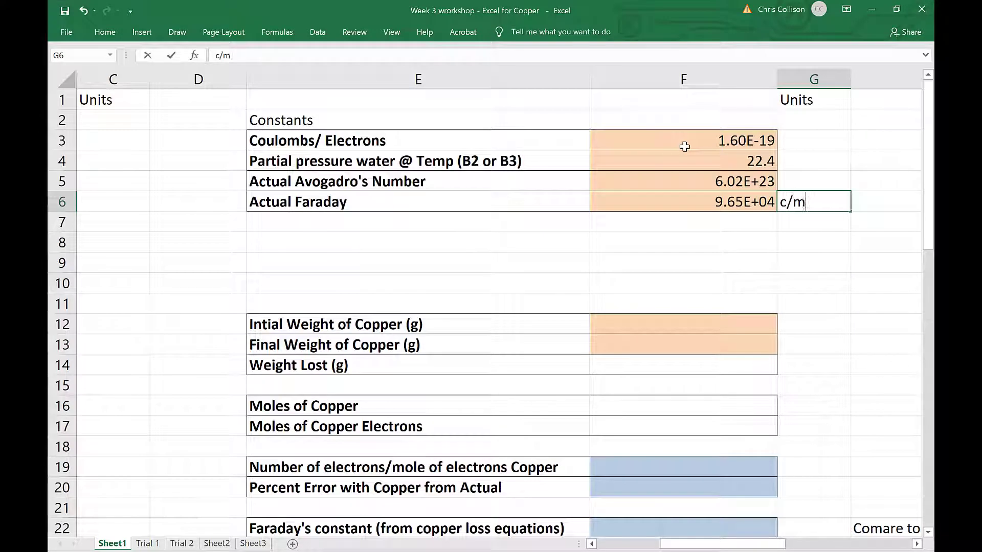
{"action": "key", "text": "Return"}
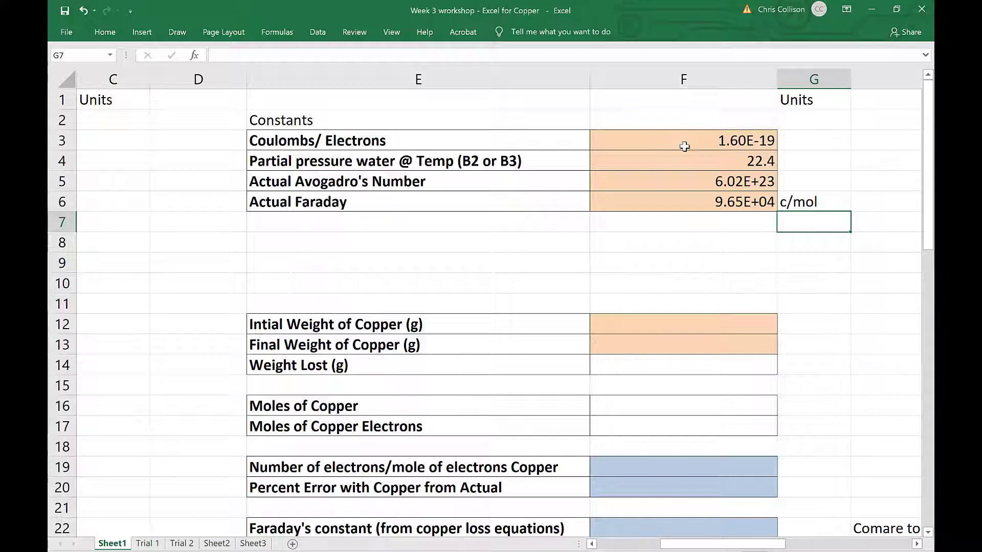
{"action": "key", "text": "Down"}
{"action": "key", "text": "Down"}
{"action": "key", "text": "Down"}
{"action": "key", "text": "Down"}
{"action": "key", "text": "Down"}
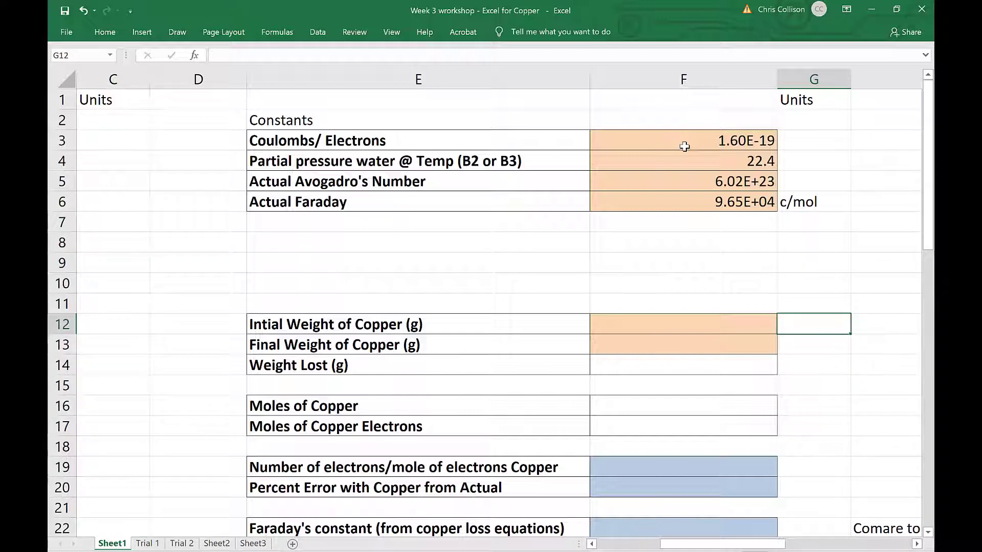
{"action": "key", "text": "Left"}
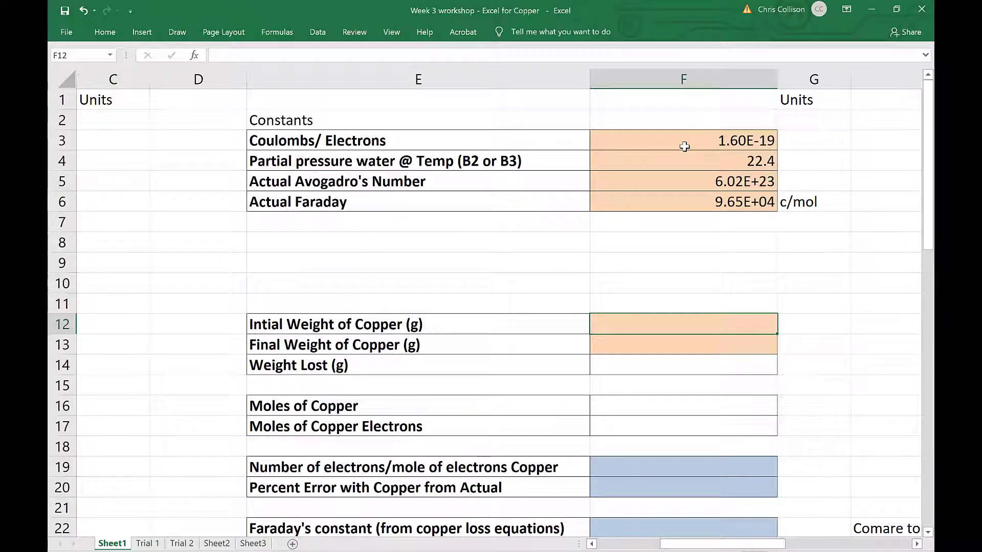
Record the initial copper weight as 1.7068 with unit g.
{"action": "type", "text": "1.7068"}
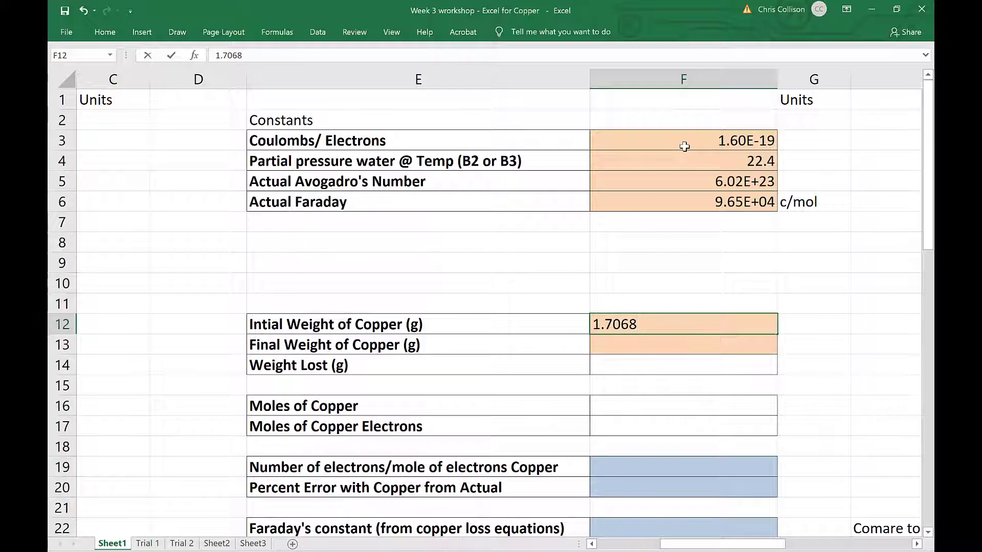
{"action": "key", "text": "Tab"}
{"action": "type", "text": "g"}
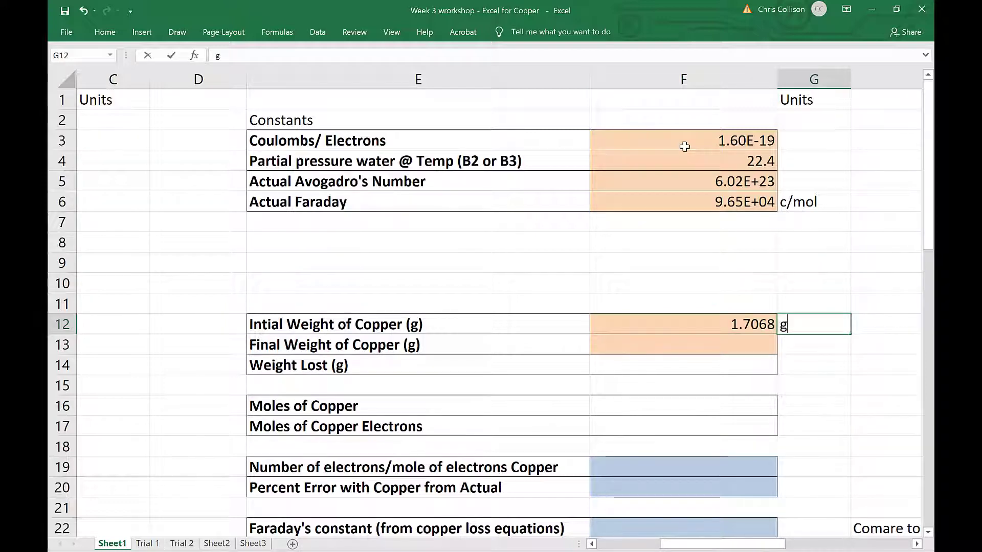
{"action": "key", "text": "Return"}
Record the final copper weight 1.6665 g and begin the Weight Lost formula in F14.
{"action": "key", "text": "Left"}
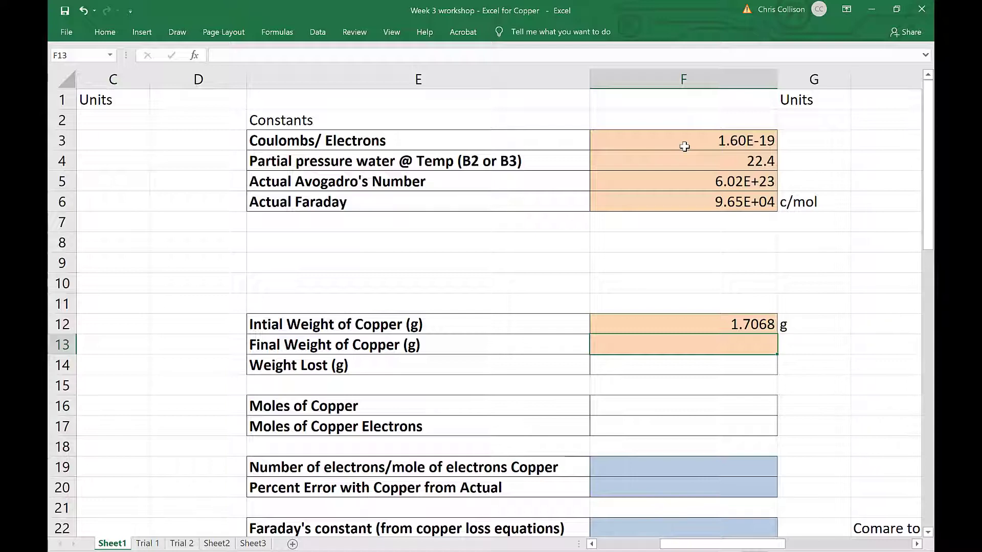
{"action": "type", "text": "1."}
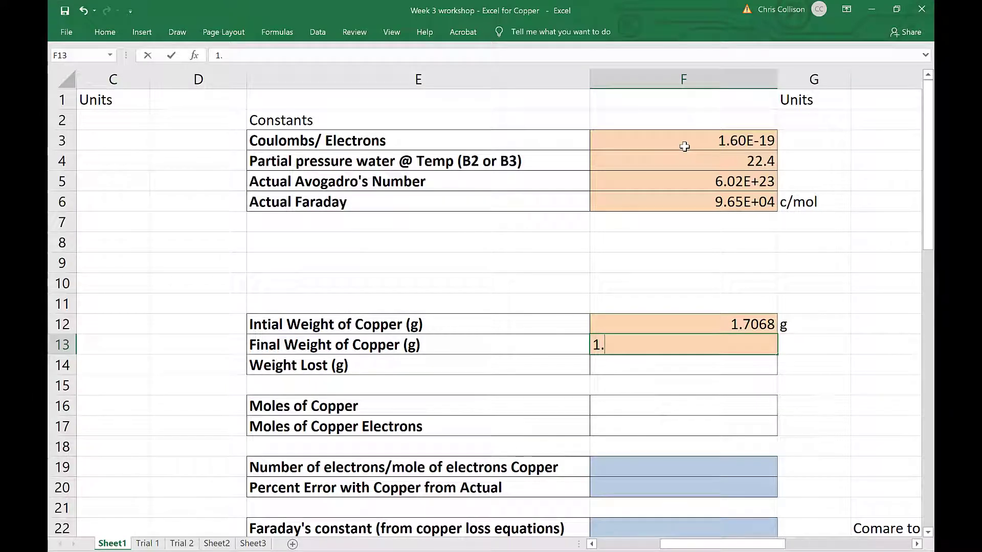
{"action": "type", "text": "6665"}
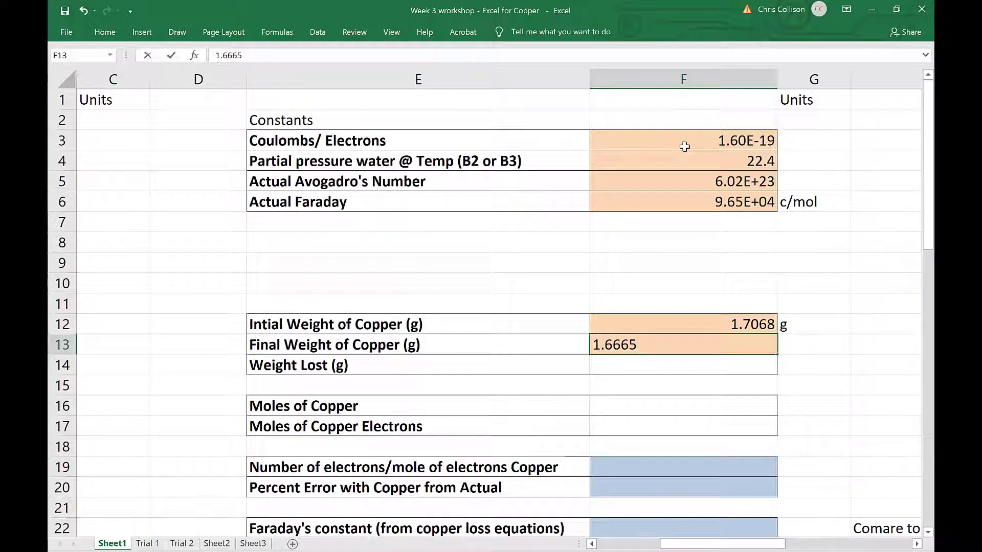
{"action": "key", "text": "Return"}
{"action": "key", "text": "Up"}
{"action": "key", "text": "Right"}
{"action": "type", "text": "g"}
{"action": "key", "text": "Return"}
{"action": "key", "text": "Up"}
{"action": "key", "text": "Left"}
{"action": "key", "text": "Down"}
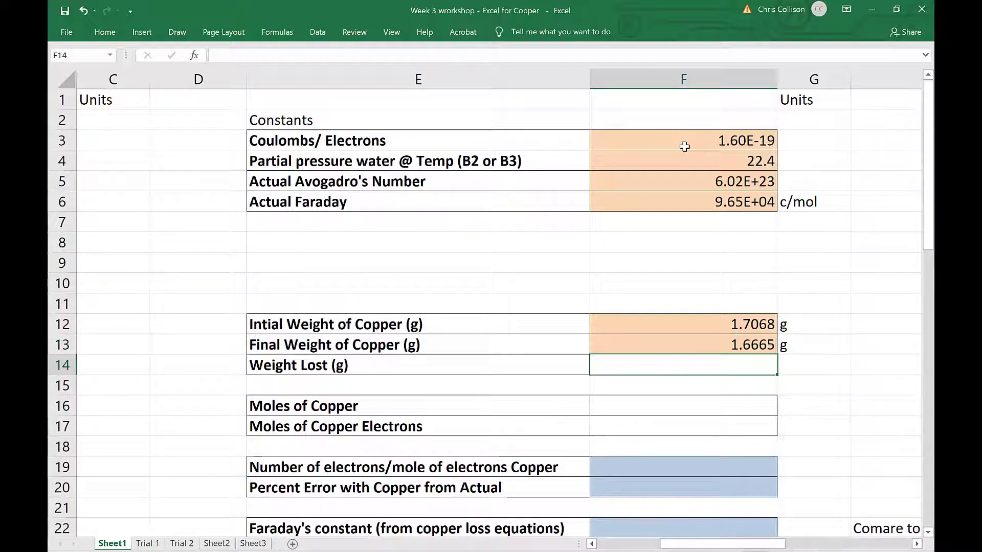
{"action": "type", "text": "="}
{"action": "left_click", "coordinate": [715, 324]}
{"action": "type", "text": "-"}
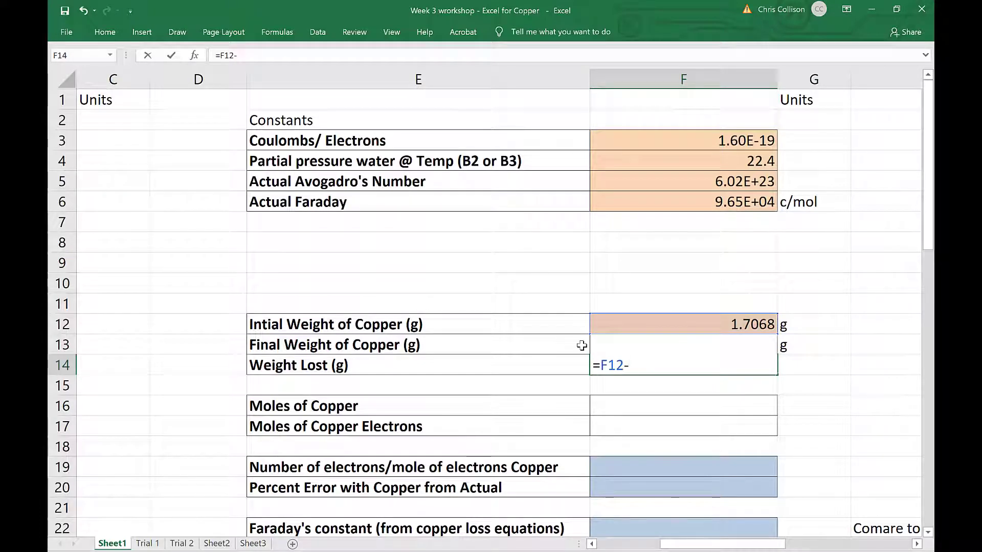
{"action": "type", "text": " F13"}
{"action": "key", "text": "Return"}
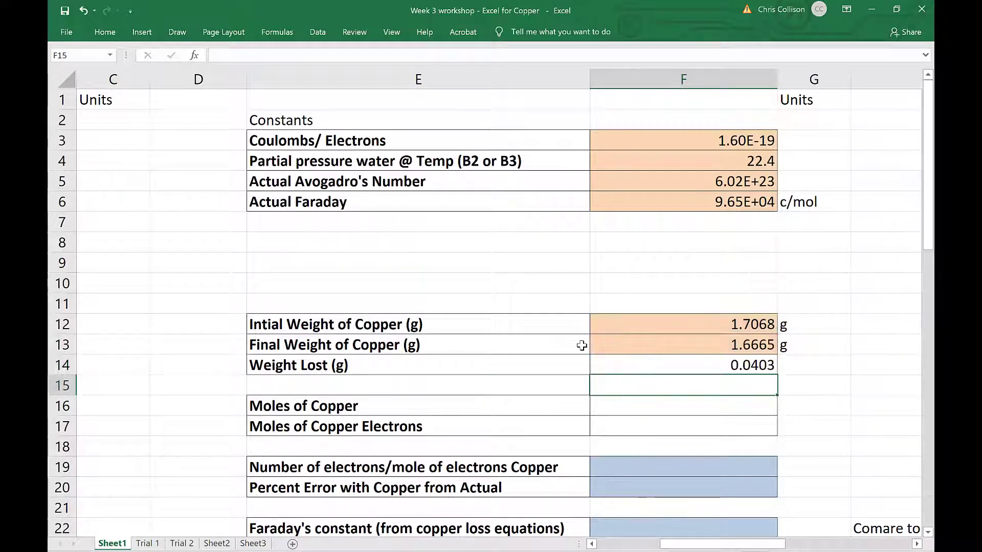
{"action": "key", "text": "Return"}
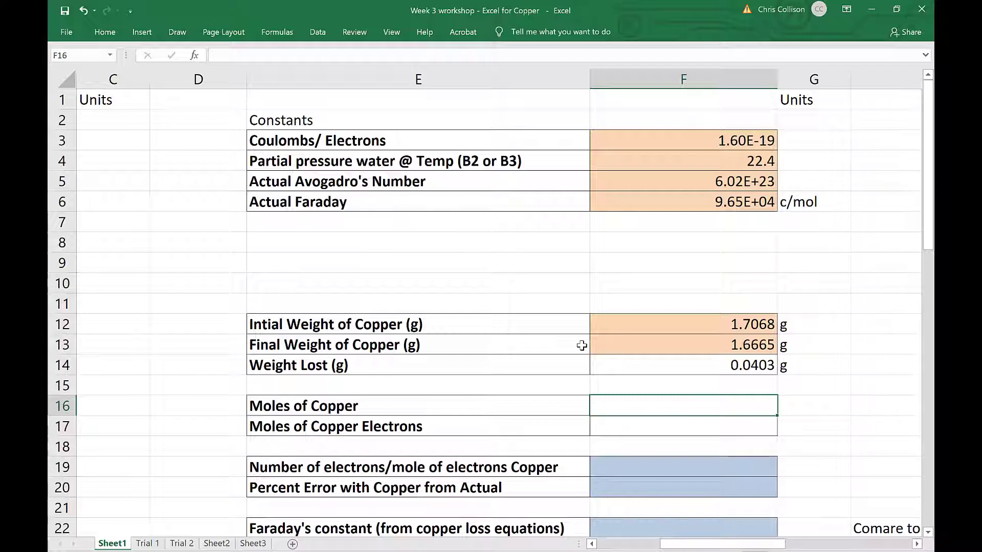
Enter =F14/62.93 in F16, giving 0.000640394 moles of copper.
{"action": "type", "text": "="}
{"action": "left_click", "coordinate": [664, 366]}
{"action": "type", "text": "/"}
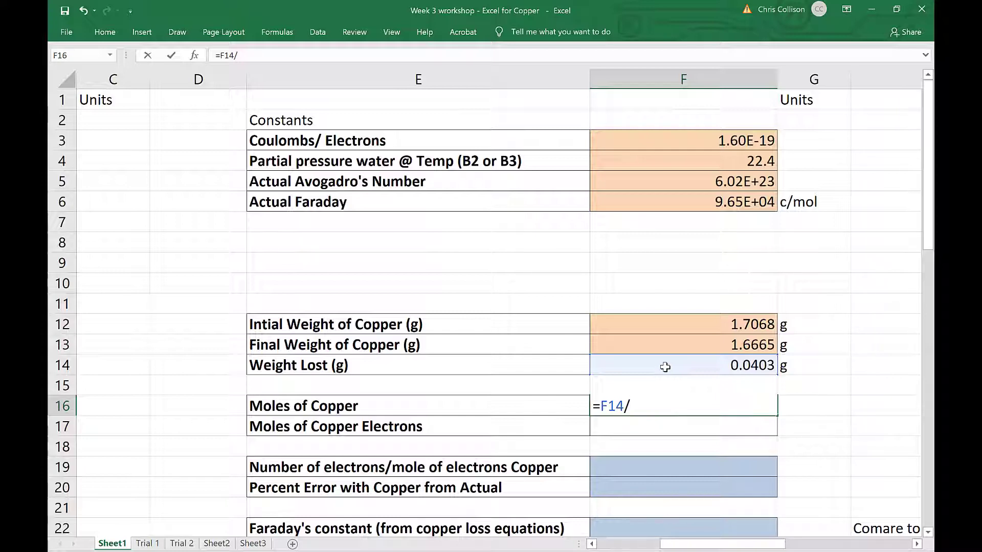
{"action": "type", "text": "62.93"}
{"action": "key", "text": "Return"}
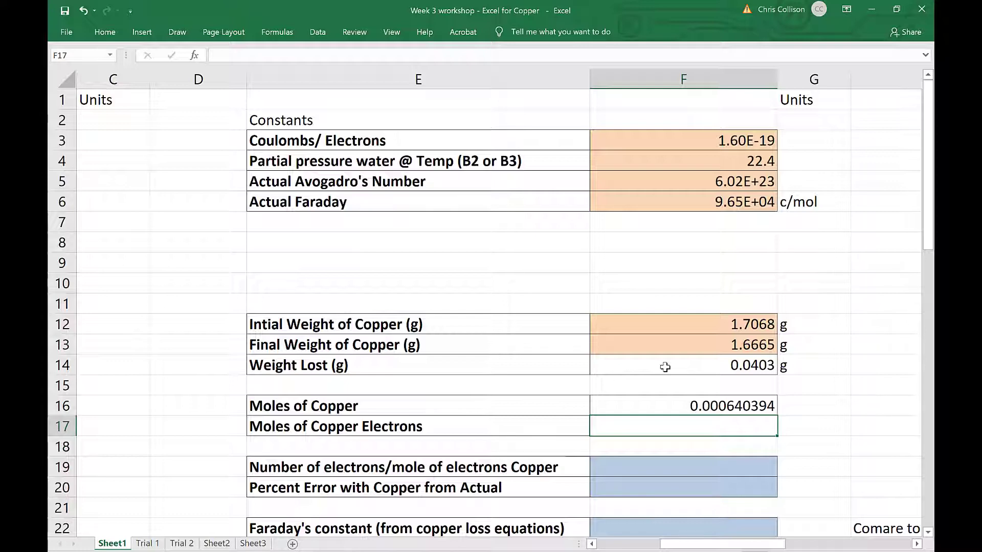
Set F17 to =F16*2, giving 0.001280788 moles of copper electrons.
{"action": "left_click", "coordinate": [690, 405]}
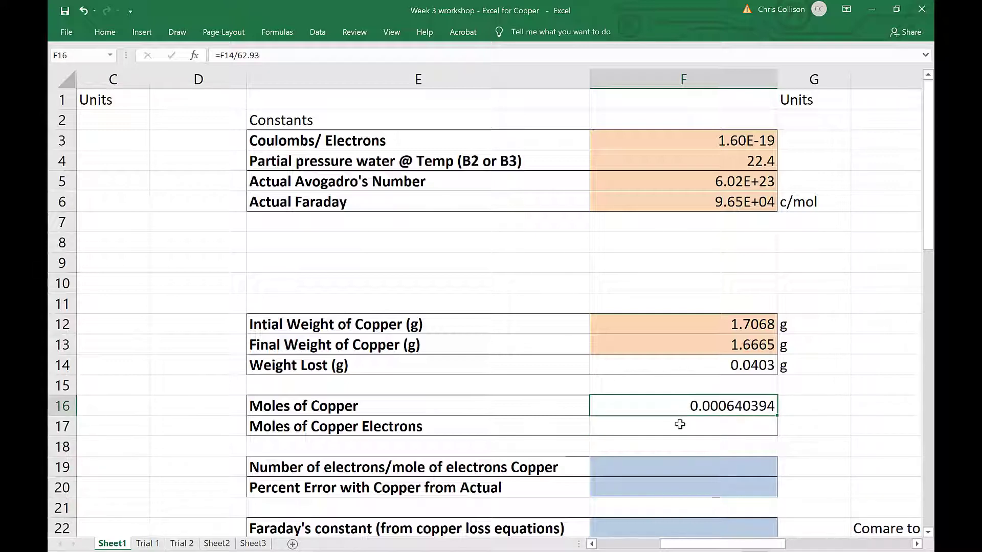
{"action": "left_click", "coordinate": [679, 425]}
{"action": "type", "text": "="}
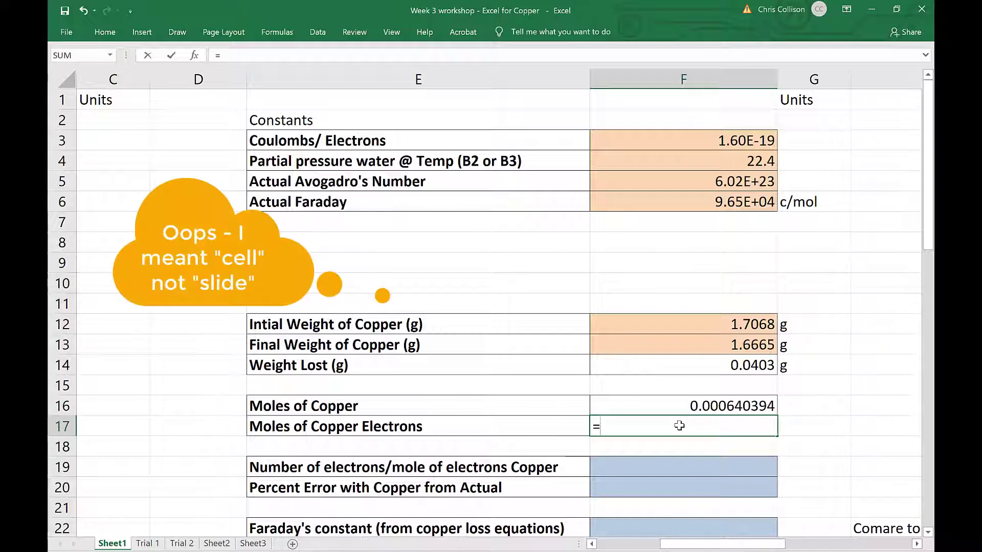
{"action": "left_click", "coordinate": [690, 406]}
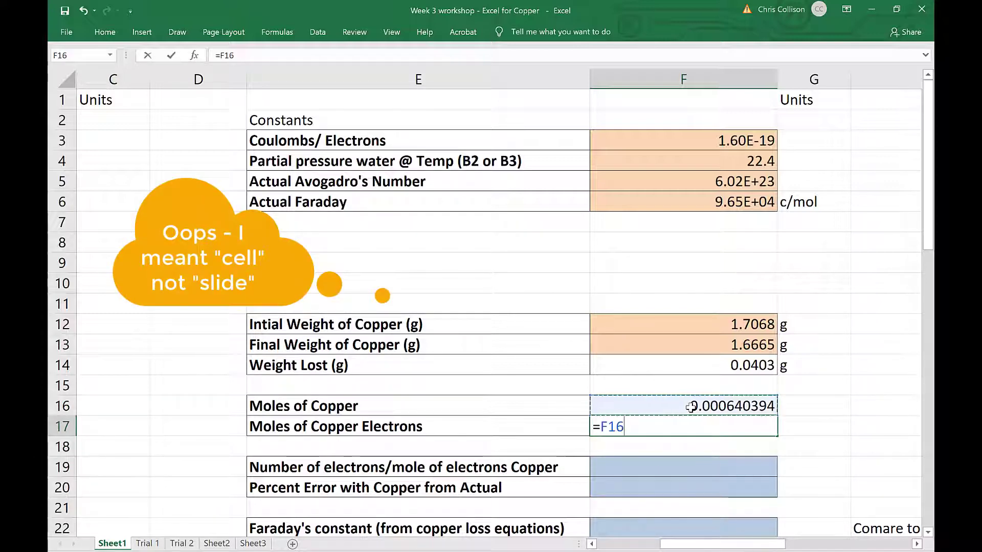
{"action": "type", "text": "*2"}
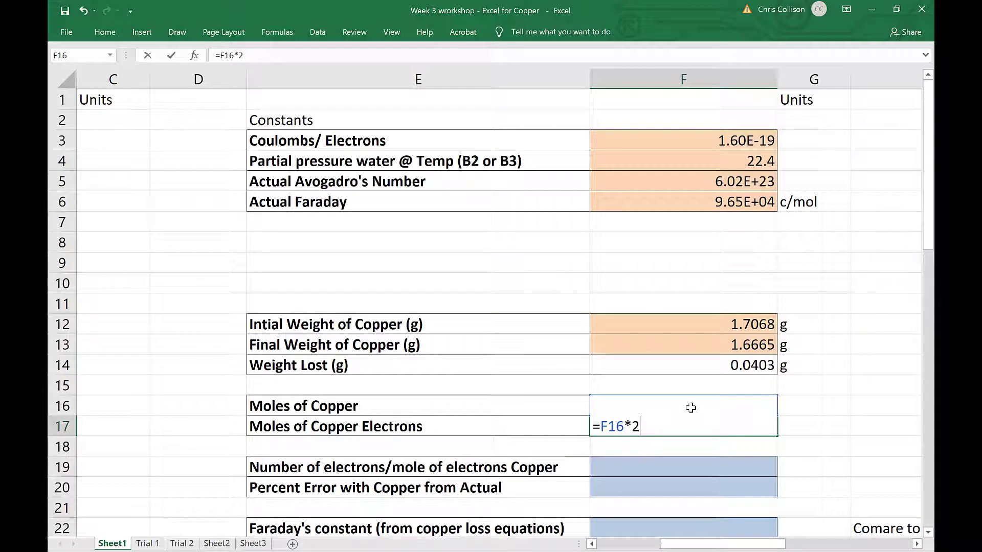
{"action": "key", "text": "Return"}
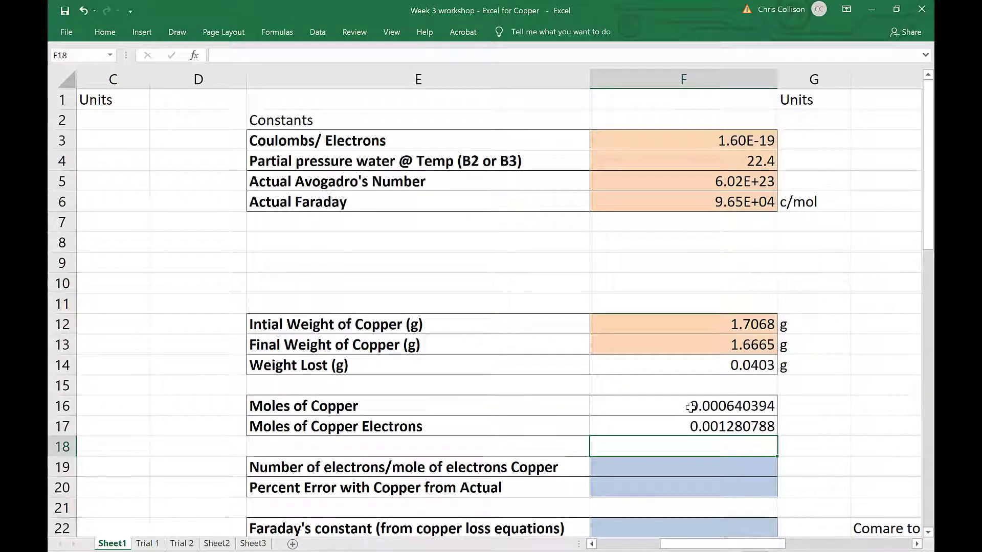
{"action": "key", "text": "Down"}
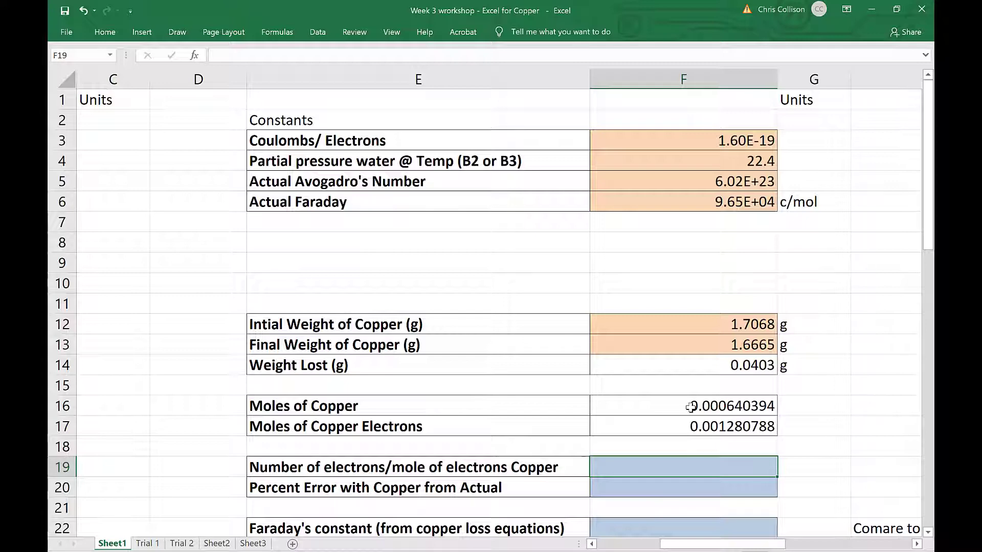
Review the B13 and B12 formulas and handwrite q = It beside the trial data.
{"action": "left_click_drag", "start_coordinate": [699, 545], "coordinate": [519, 547]}
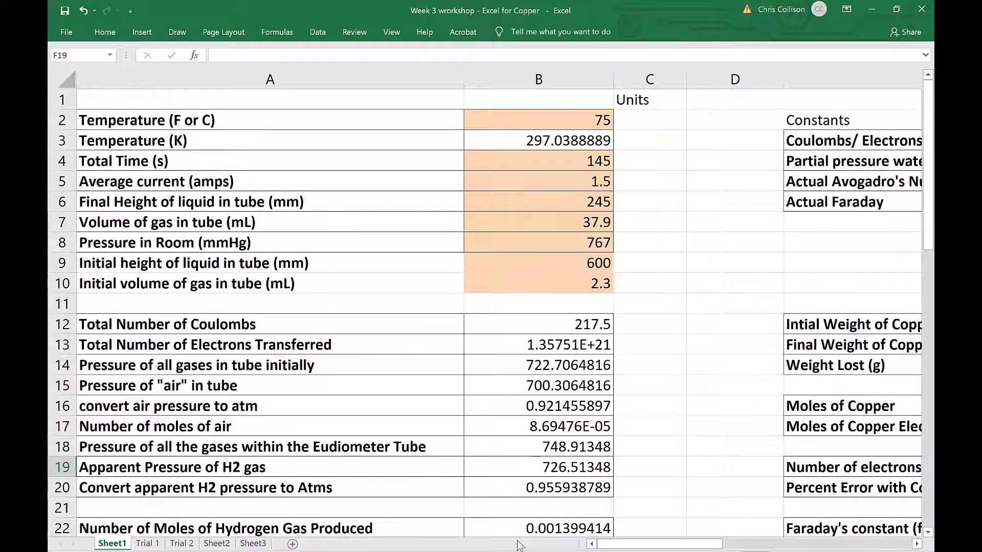
{"action": "left_click", "coordinate": [543, 343]}
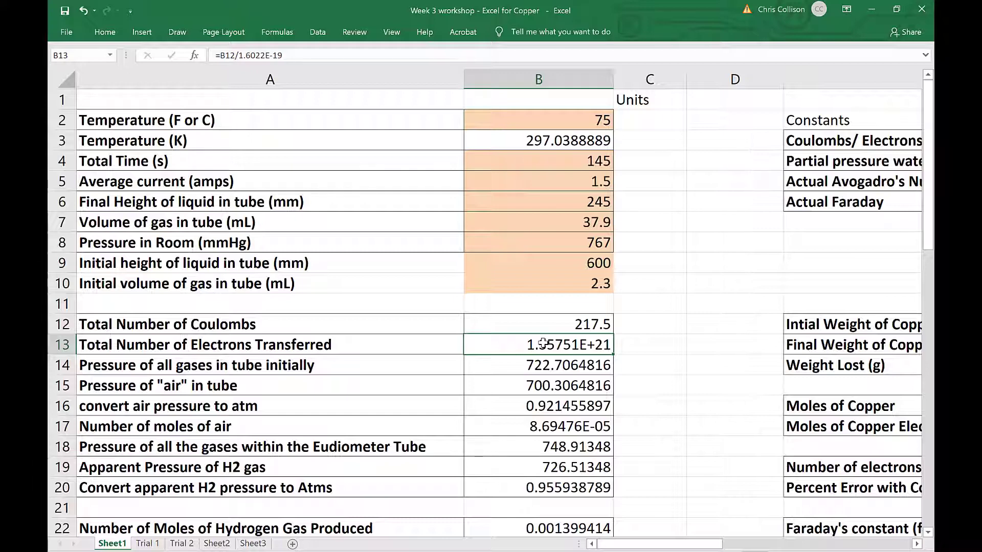
{"action": "left_click", "coordinate": [551, 321]}
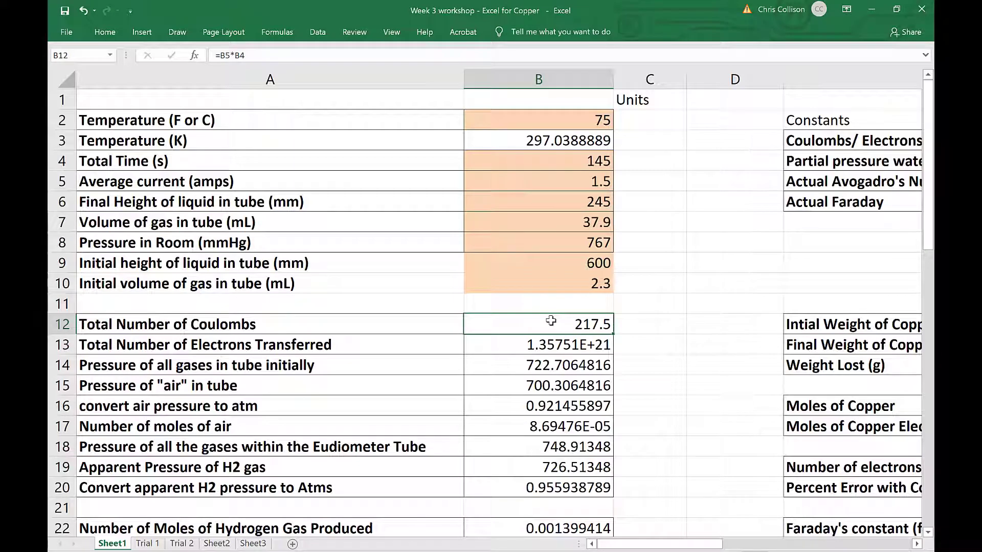
{"action": "mouse_move", "coordinate": [674, 267]}
{"action": "left_mouse_down"}
{"action": "mouse_move", "coordinate": [683, 302]}
{"action": "mouse_move", "coordinate": [722, 250]}
{"action": "left_mouse_up"}
{"action": "left_click_drag", "start_coordinate": [715, 250], "coordinate": [715, 276]}
{"action": "mouse_move", "coordinate": [708, 277]}
{"action": "left_mouse_down"}
{"action": "mouse_move", "coordinate": [748, 275]}
{"action": "mouse_move", "coordinate": [750, 259]}
{"action": "left_mouse_up"}
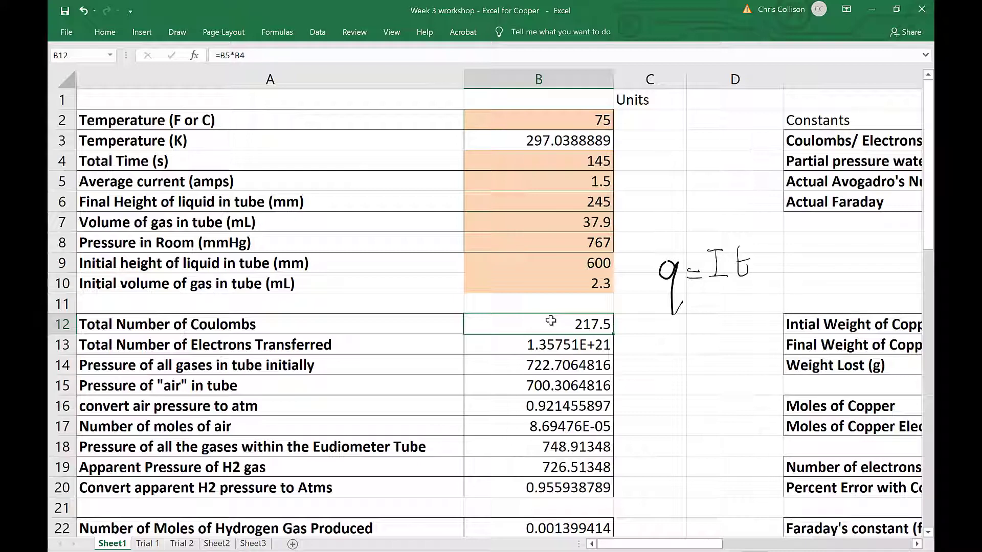
Circle the 1.5 A current, 145 s time, 217.5 coulombs and 1.35751E+21 electrons in ink.
{"action": "mouse_move", "coordinate": [618, 193]}
{"action": "left_mouse_down"}
{"action": "mouse_move", "coordinate": [625, 178]}
{"action": "mouse_move", "coordinate": [588, 195]}
{"action": "mouse_move", "coordinate": [581, 174]}
{"action": "left_mouse_up"}
{"action": "mouse_move", "coordinate": [603, 173]}
{"action": "left_mouse_down"}
{"action": "mouse_move", "coordinate": [599, 151]}
{"action": "mouse_move", "coordinate": [583, 172]}
{"action": "mouse_move", "coordinate": [613, 152]}
{"action": "mouse_move", "coordinate": [573, 166]}
{"action": "left_mouse_up"}
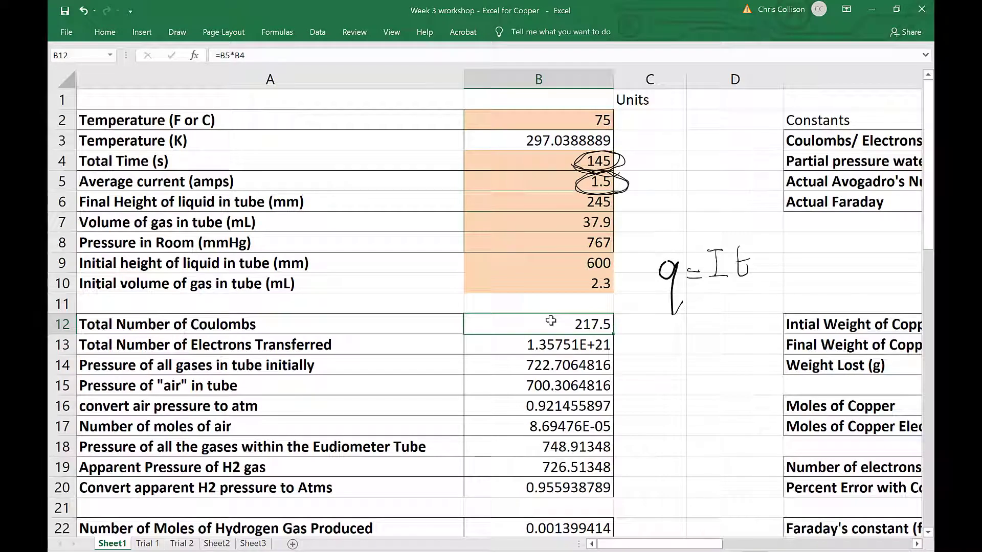
{"action": "mouse_move", "coordinate": [670, 312]}
{"action": "left_mouse_down"}
{"action": "mouse_move", "coordinate": [693, 253]}
{"action": "mouse_move", "coordinate": [664, 306]}
{"action": "mouse_move", "coordinate": [708, 261]}
{"action": "left_mouse_up"}
{"action": "mouse_move", "coordinate": [568, 331]}
{"action": "left_mouse_down"}
{"action": "mouse_move", "coordinate": [621, 332]}
{"action": "mouse_move", "coordinate": [613, 306]}
{"action": "mouse_move", "coordinate": [598, 335]}
{"action": "left_mouse_up"}
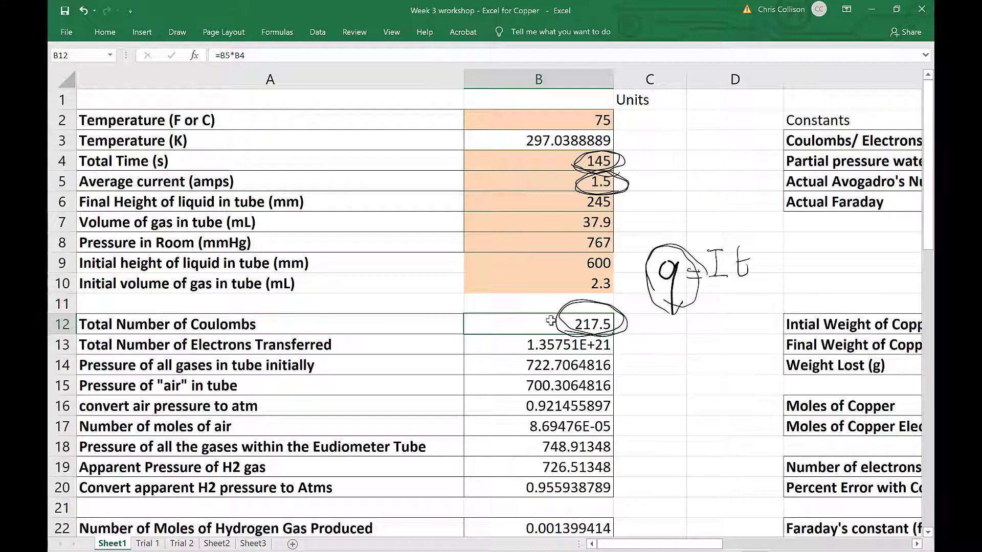
{"action": "mouse_move", "coordinate": [595, 359]}
{"action": "left_mouse_down"}
{"action": "mouse_move", "coordinate": [568, 359]}
{"action": "mouse_move", "coordinate": [530, 332]}
{"action": "mouse_move", "coordinate": [625, 339]}
{"action": "mouse_move", "coordinate": [557, 356]}
{"action": "mouse_move", "coordinate": [516, 332]}
{"action": "mouse_move", "coordinate": [576, 329]}
{"action": "mouse_move", "coordinate": [568, 358]}
{"action": "mouse_move", "coordinate": [522, 331]}
{"action": "left_mouse_up"}
{"action": "mouse_move", "coordinate": [621, 333]}
{"action": "left_mouse_down"}
{"action": "mouse_move", "coordinate": [618, 353]}
{"action": "mouse_move", "coordinate": [519, 350]}
{"action": "mouse_move", "coordinate": [578, 331]}
{"action": "mouse_move", "coordinate": [623, 353]}
{"action": "left_mouse_up"}
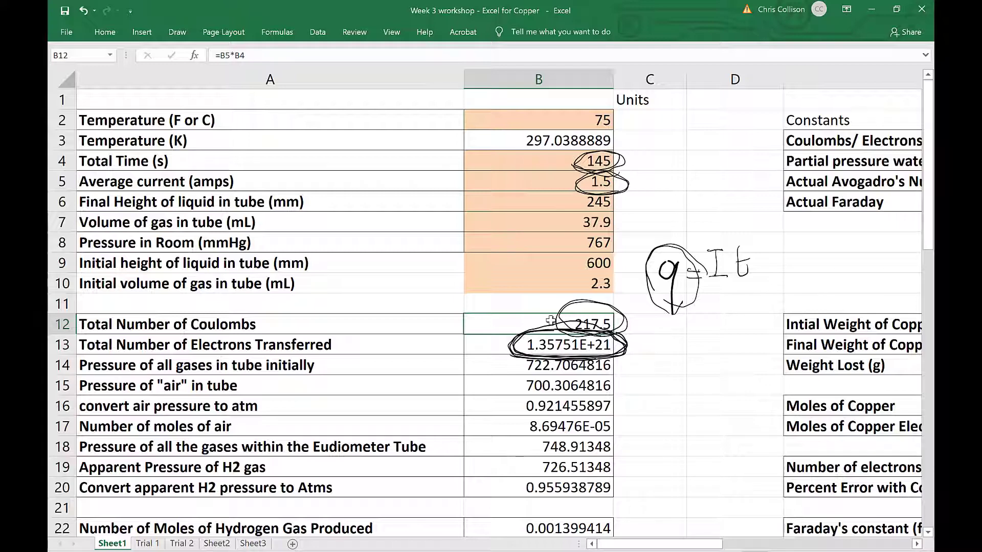
{"action": "left_click_drag", "start_coordinate": [640, 548], "coordinate": [734, 547]}
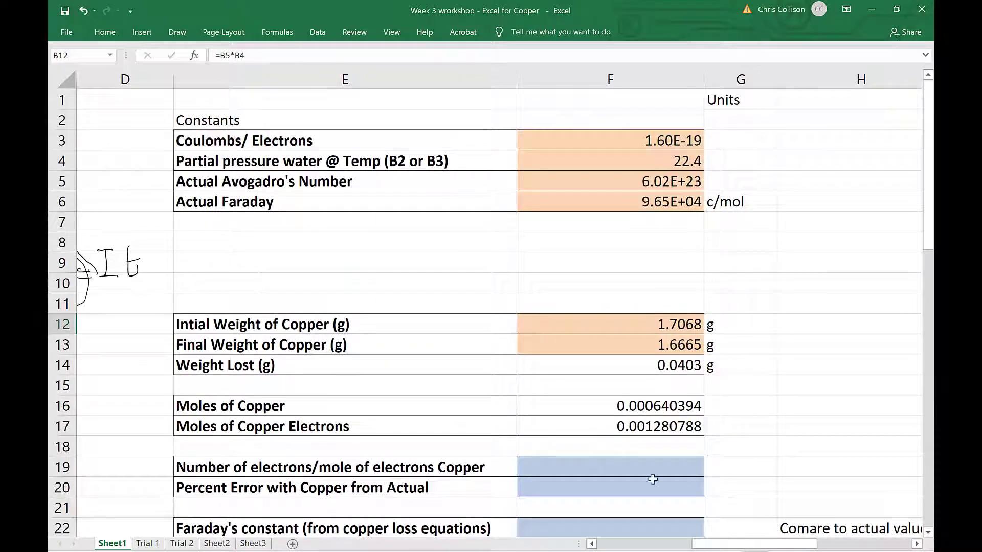
Enter =B13/F17 in F19, giving 1.0599E+24 electrons per mole, with ink marks on its inputs.
{"action": "left_click", "coordinate": [634, 466]}
{"action": "type", "text": "=b13"}
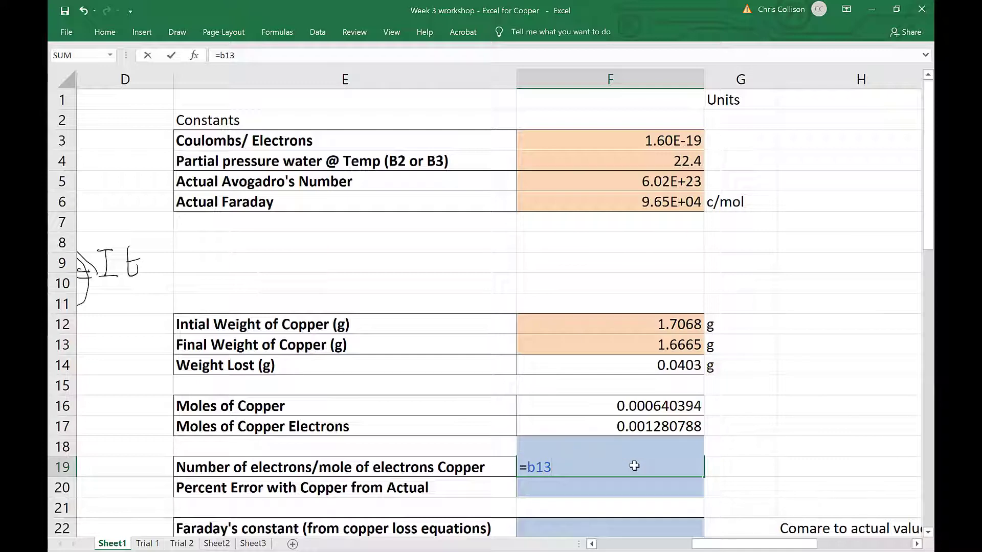
{"action": "mouse_move", "coordinate": [210, 483]}
{"action": "left_mouse_down"}
{"action": "mouse_move", "coordinate": [265, 482]}
{"action": "mouse_move", "coordinate": [259, 442]}
{"action": "mouse_move", "coordinate": [306, 481]}
{"action": "mouse_move", "coordinate": [209, 481]}
{"action": "left_mouse_up"}
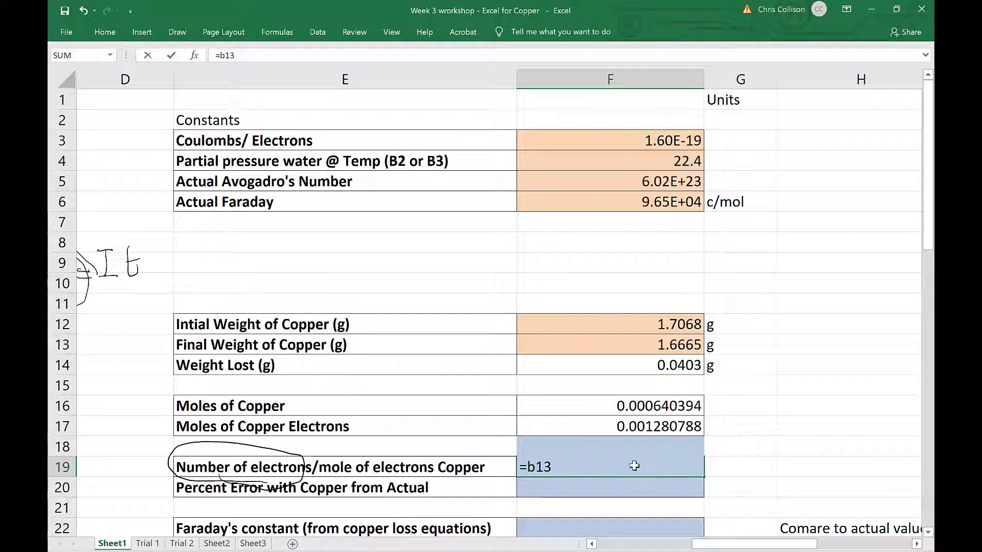
{"action": "mouse_move", "coordinate": [646, 369]}
{"action": "left_mouse_down"}
{"action": "mouse_move", "coordinate": [693, 381]}
{"action": "mouse_move", "coordinate": [688, 349]}
{"action": "mouse_move", "coordinate": [662, 379]}
{"action": "mouse_move", "coordinate": [708, 357]}
{"action": "mouse_move", "coordinate": [644, 361]}
{"action": "mouse_move", "coordinate": [698, 378]}
{"action": "mouse_move", "coordinate": [705, 357]}
{"action": "left_mouse_up"}
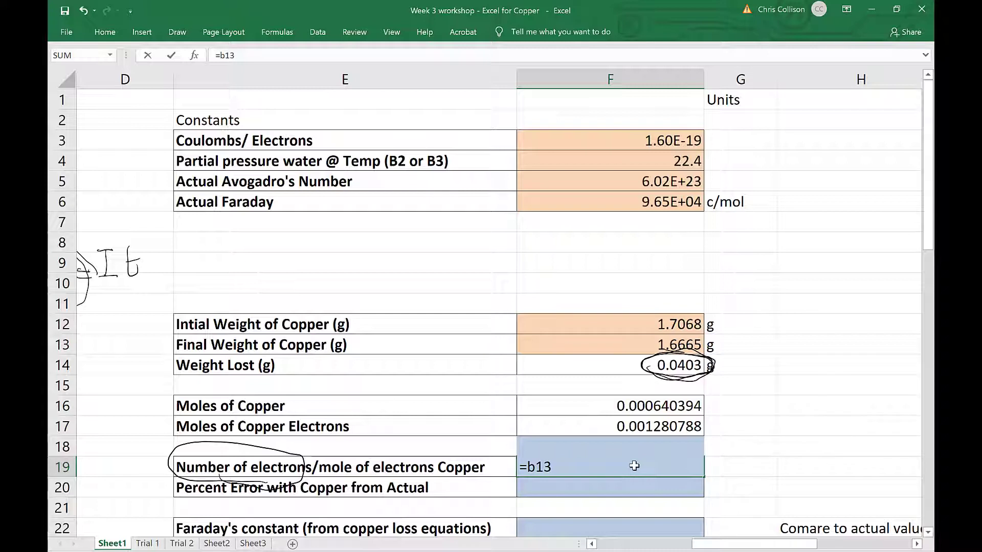
{"action": "mouse_move", "coordinate": [740, 378]}
{"action": "left_mouse_down"}
{"action": "mouse_move", "coordinate": [709, 407]}
{"action": "mouse_move", "coordinate": [725, 399]}
{"action": "mouse_move", "coordinate": [710, 424]}
{"action": "left_mouse_up"}
{"action": "left_click_drag", "start_coordinate": [716, 412], "coordinate": [709, 422]}
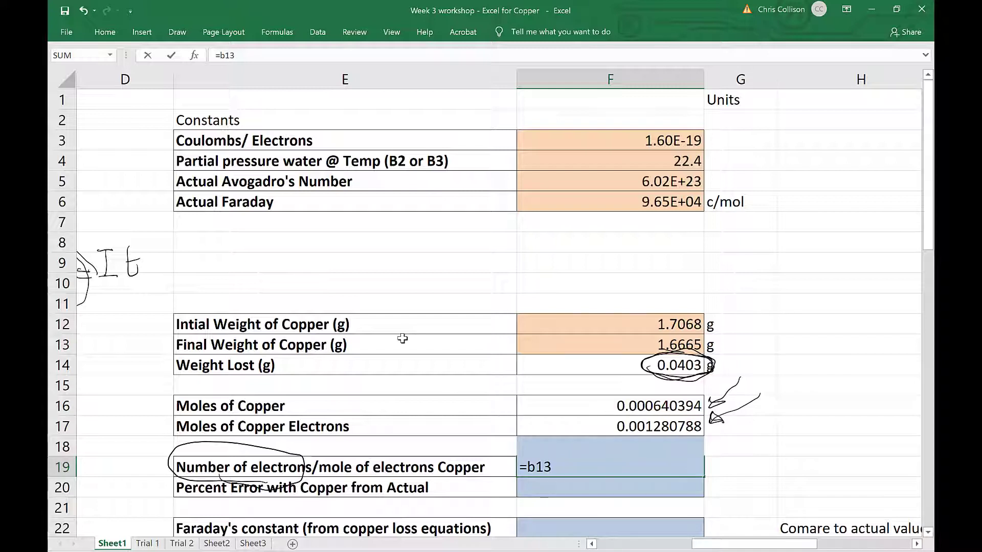
{"action": "left_click", "coordinate": [243, 56]}
{"action": "type", "text": "/"}
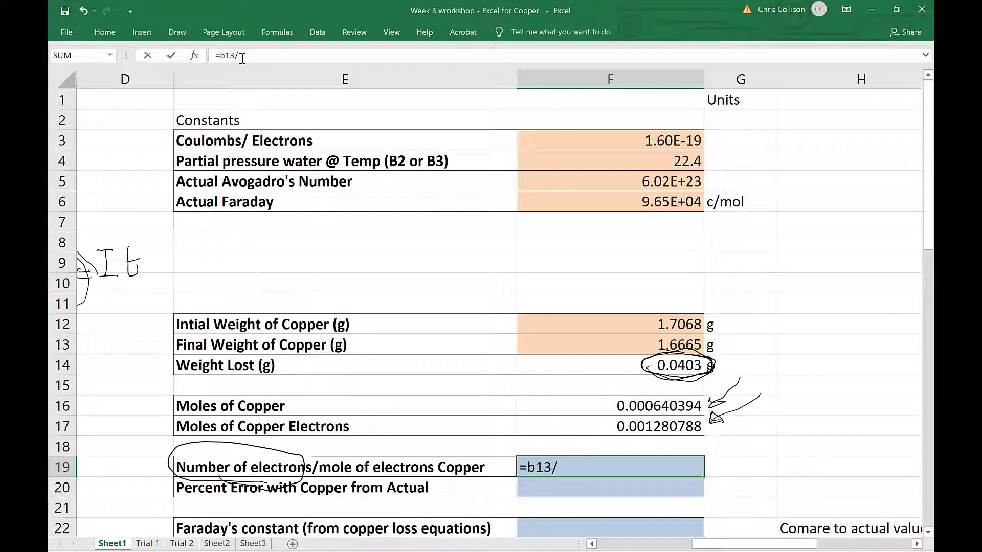
{"action": "mouse_move", "coordinate": [684, 438]}
{"action": "left_mouse_down"}
{"action": "mouse_move", "coordinate": [627, 437]}
{"action": "mouse_move", "coordinate": [671, 412]}
{"action": "mouse_move", "coordinate": [695, 433]}
{"action": "mouse_move", "coordinate": [615, 426]}
{"action": "mouse_move", "coordinate": [709, 414]}
{"action": "mouse_move", "coordinate": [639, 438]}
{"action": "mouse_move", "coordinate": [715, 415]}
{"action": "left_mouse_up"}
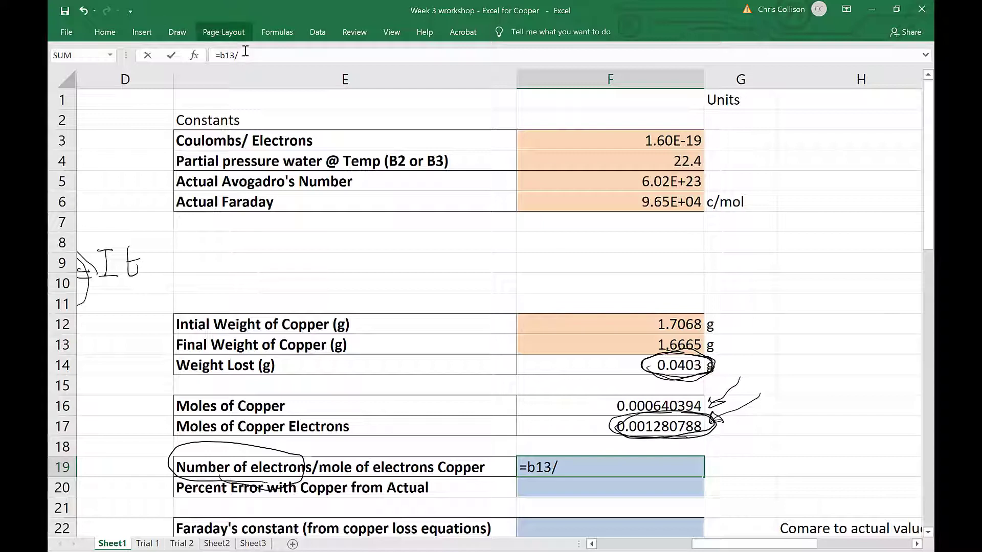
{"action": "type", "text": "f1"}
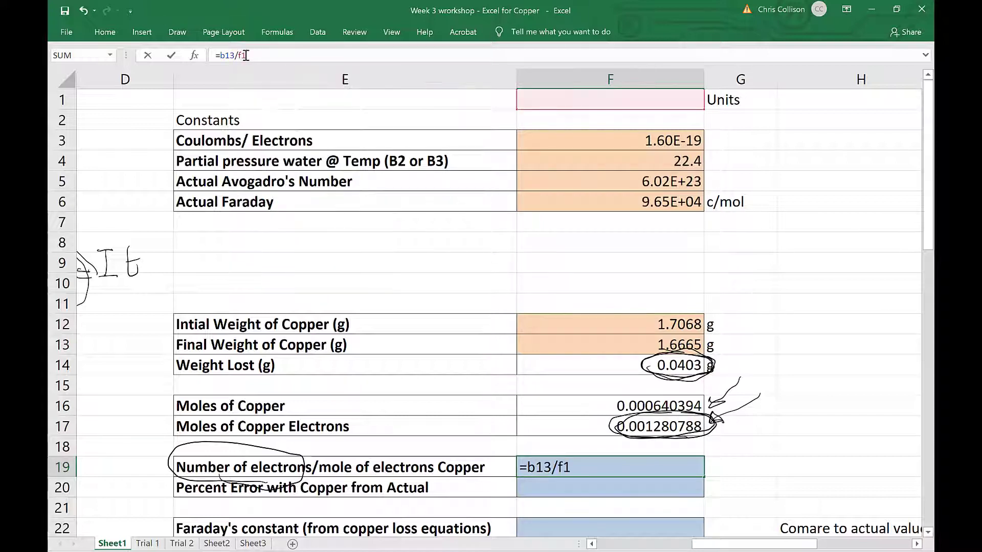
{"action": "type", "text": "7"}
{"action": "key", "text": "Return"}
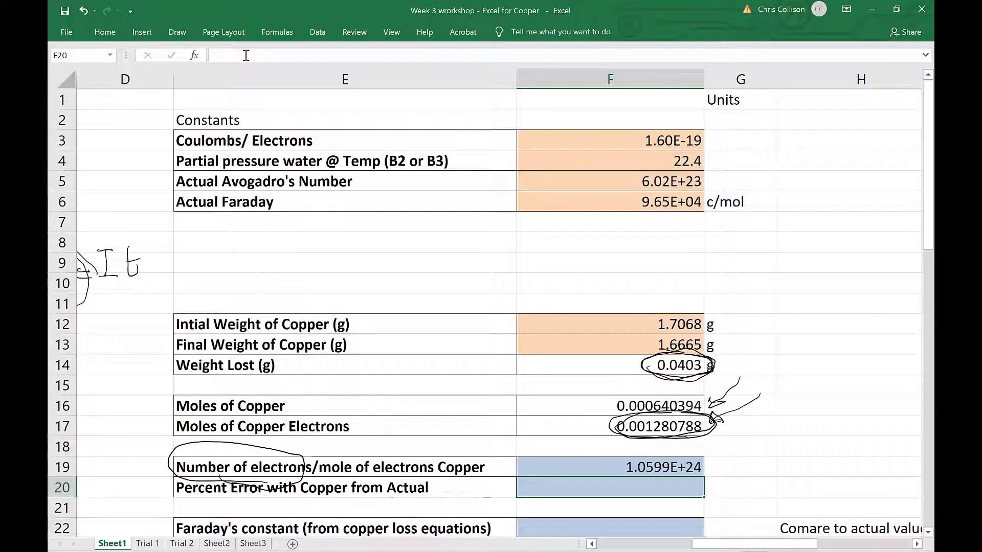
Enter =ABS(F19-F5)/F5*100 in F20, giving a percent error of 7.60E+01.
{"action": "mouse_move", "coordinate": [704, 190]}
{"action": "left_mouse_down"}
{"action": "mouse_move", "coordinate": [681, 196]}
{"action": "mouse_move", "coordinate": [665, 167]}
{"action": "mouse_move", "coordinate": [675, 192]}
{"action": "mouse_move", "coordinate": [664, 167]}
{"action": "mouse_move", "coordinate": [708, 188]}
{"action": "mouse_move", "coordinate": [668, 167]}
{"action": "left_mouse_up"}
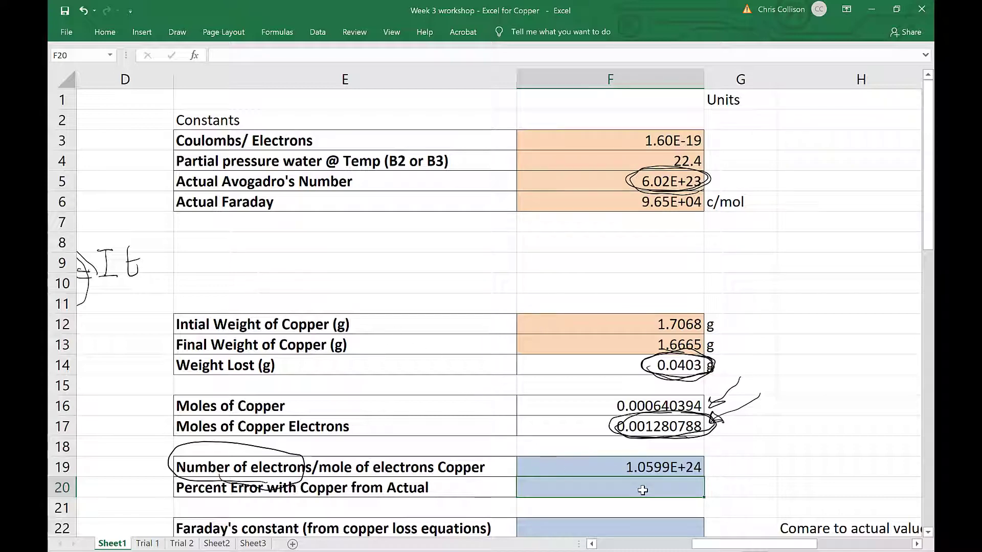
{"action": "type", "text": "="}
{"action": "type", "text": "abs"}
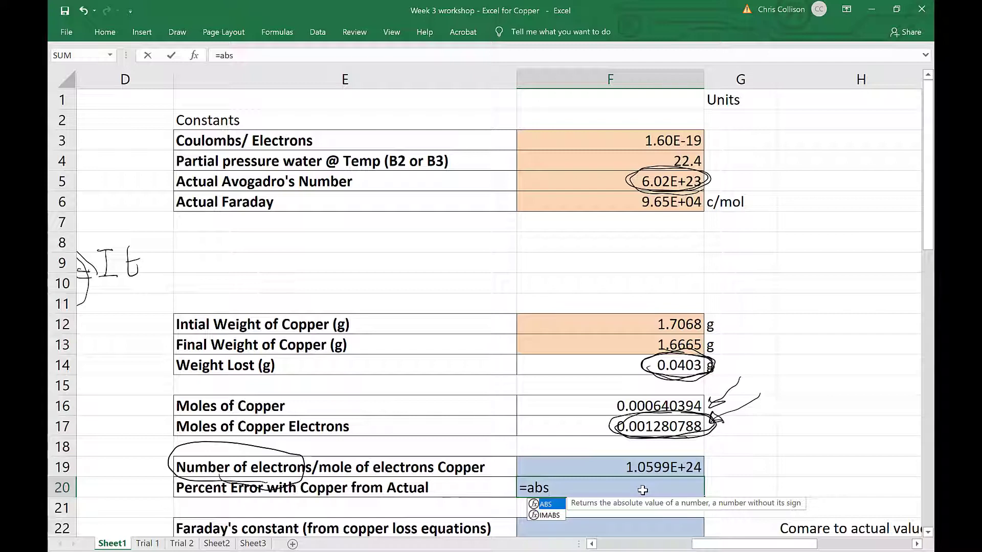
{"action": "left_click_drag", "start_coordinate": [795, 425], "coordinate": [754, 478]}
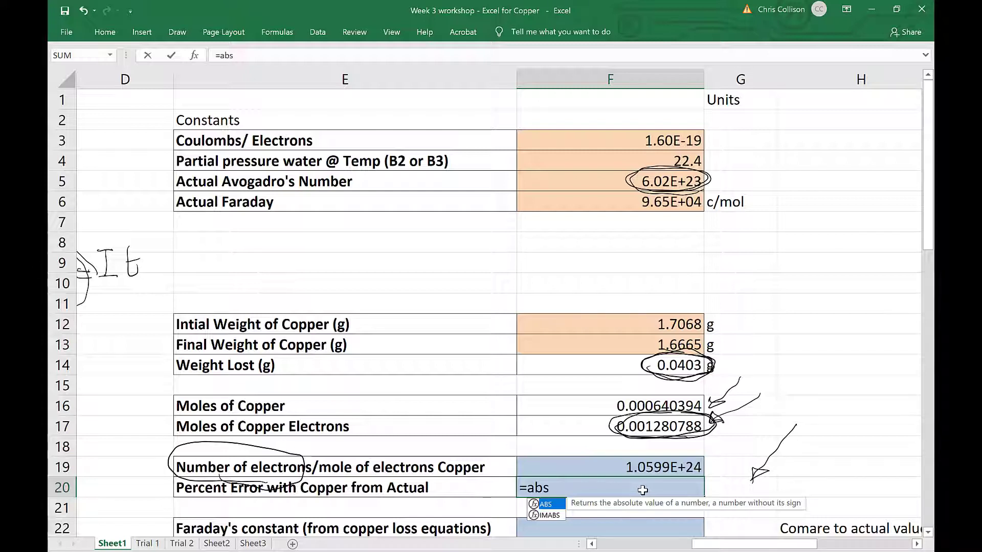
{"action": "type", "text": "(F1"}
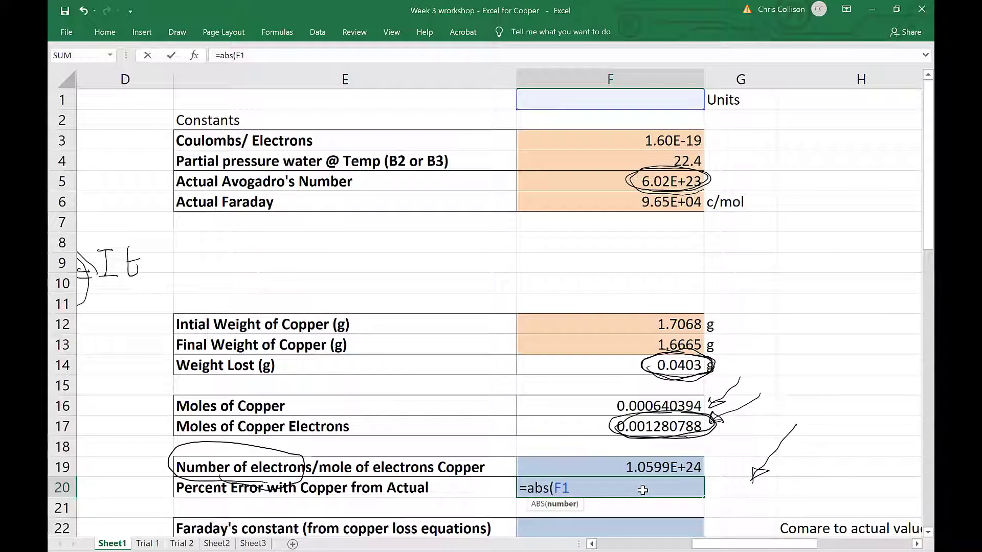
{"action": "type", "text": "9-"}
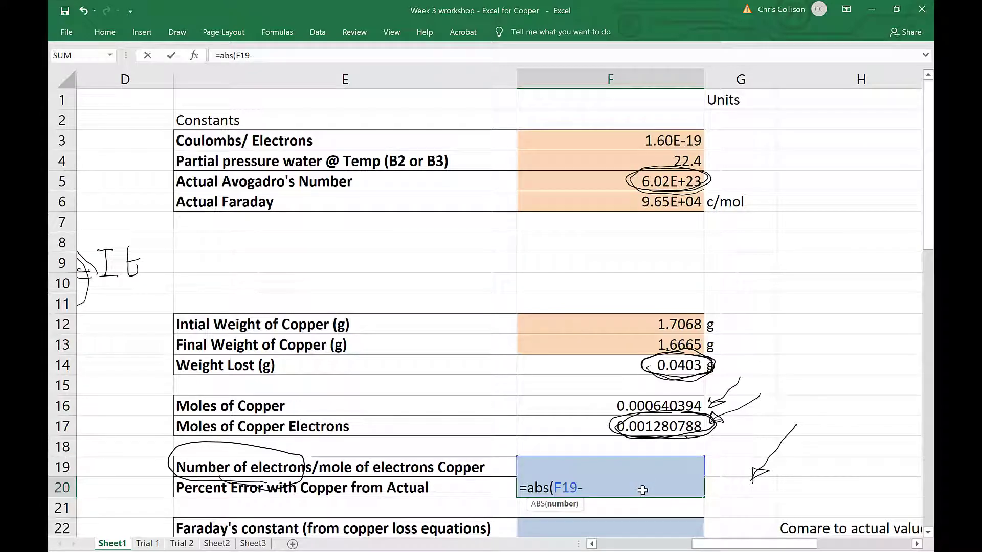
{"action": "type", "text": "f5"}
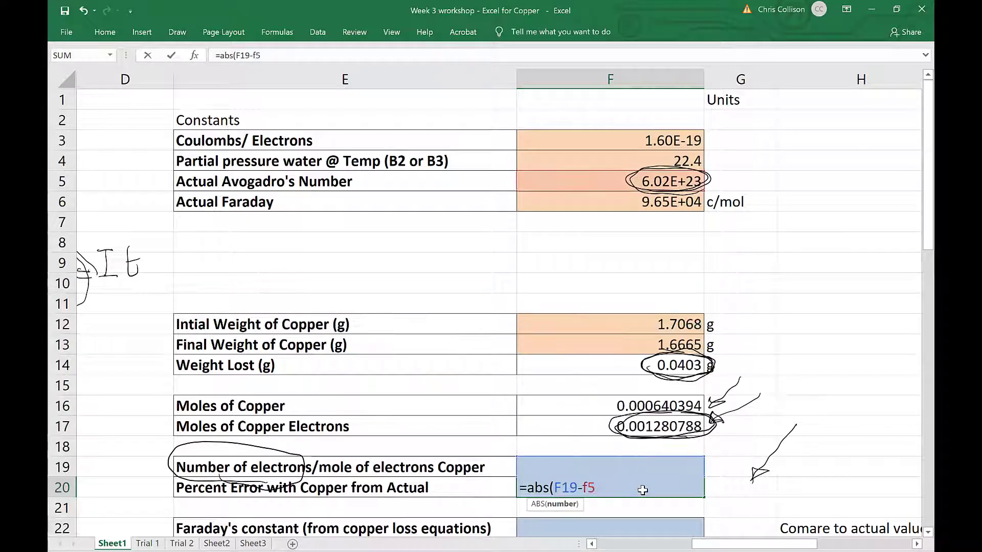
{"action": "type", "text": ")"}
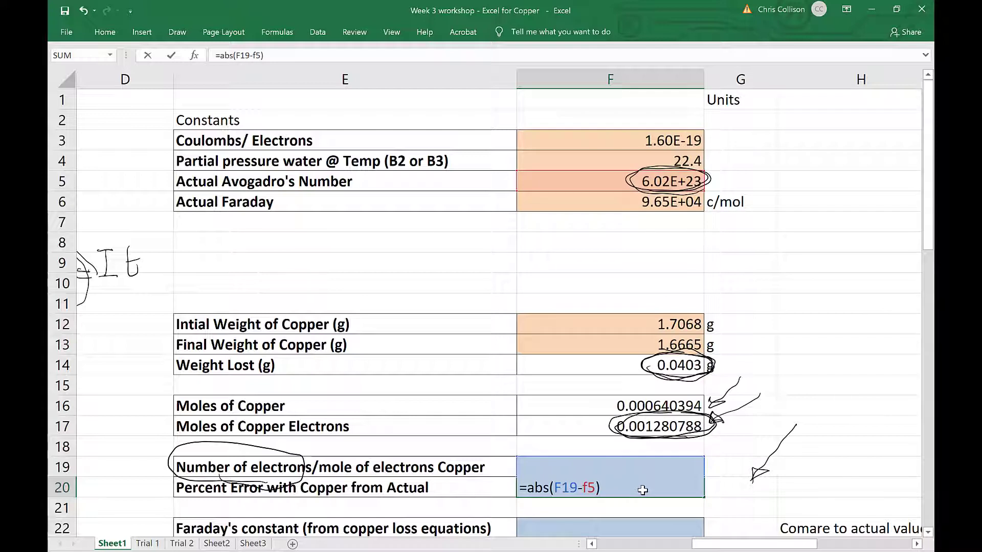
{"action": "type", "text": "/f5"}
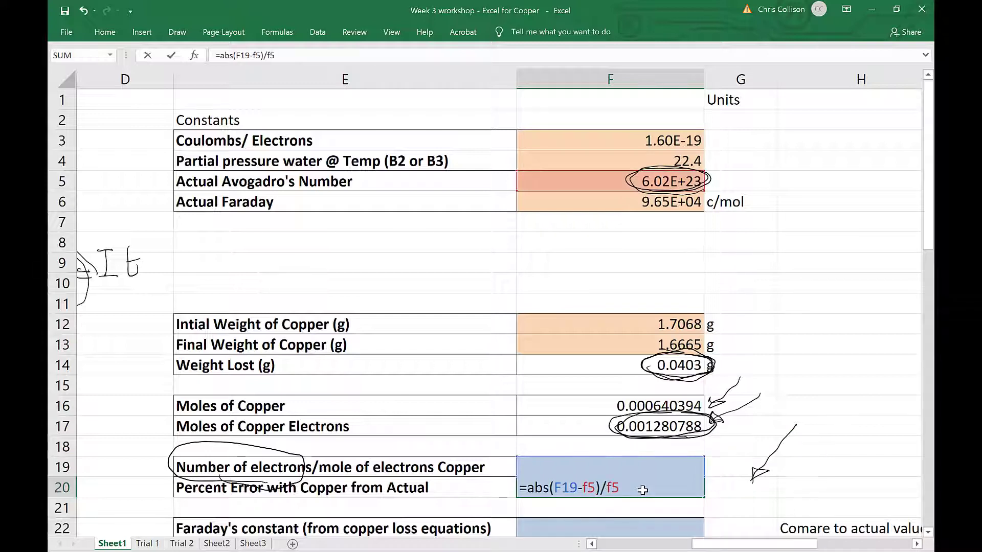
{"action": "type", "text": "*100"}
{"action": "key", "text": "Return"}
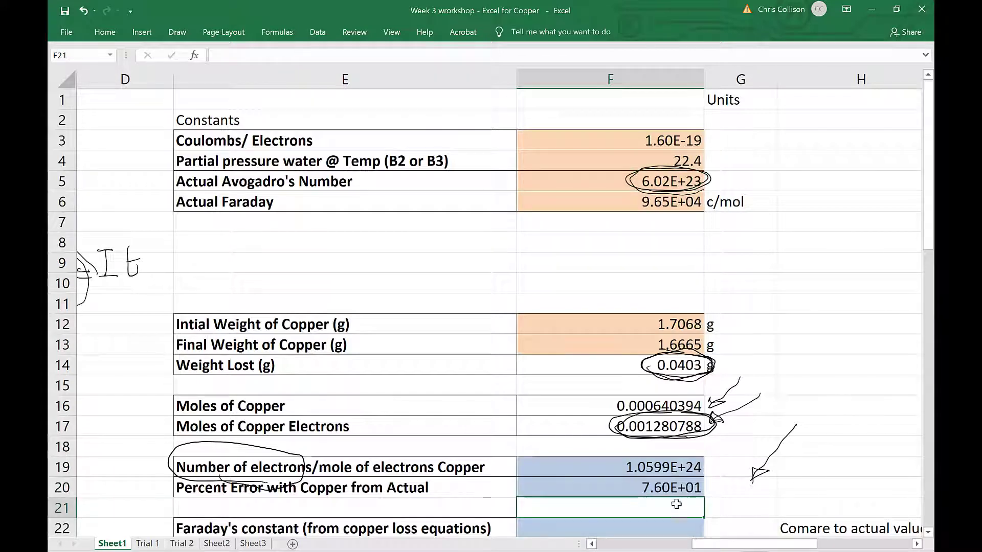
{"action": "left_click", "coordinate": [621, 488]}
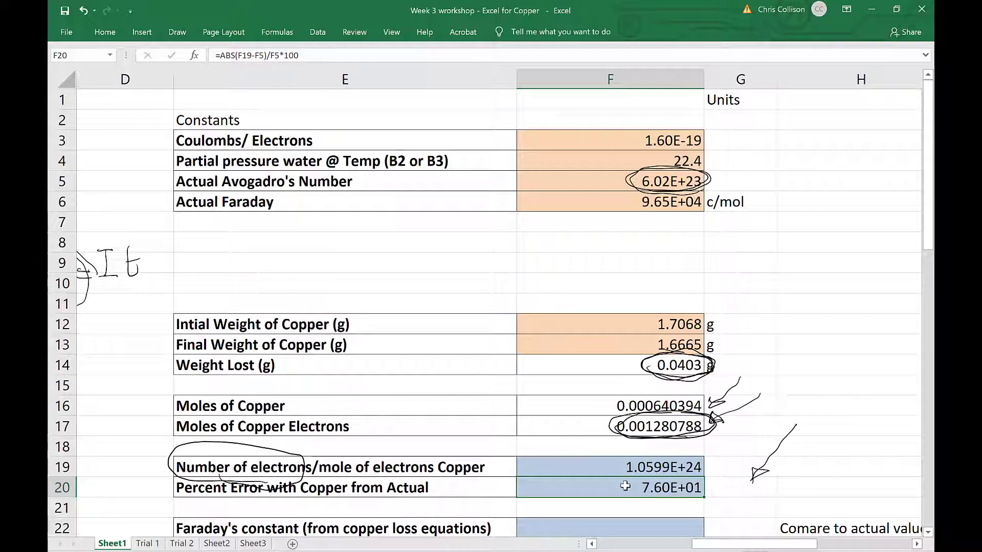
Format F20 as Percentage and remove the *100 factor so it reads 76.00%.
{"action": "right_click", "coordinate": [626, 489]}
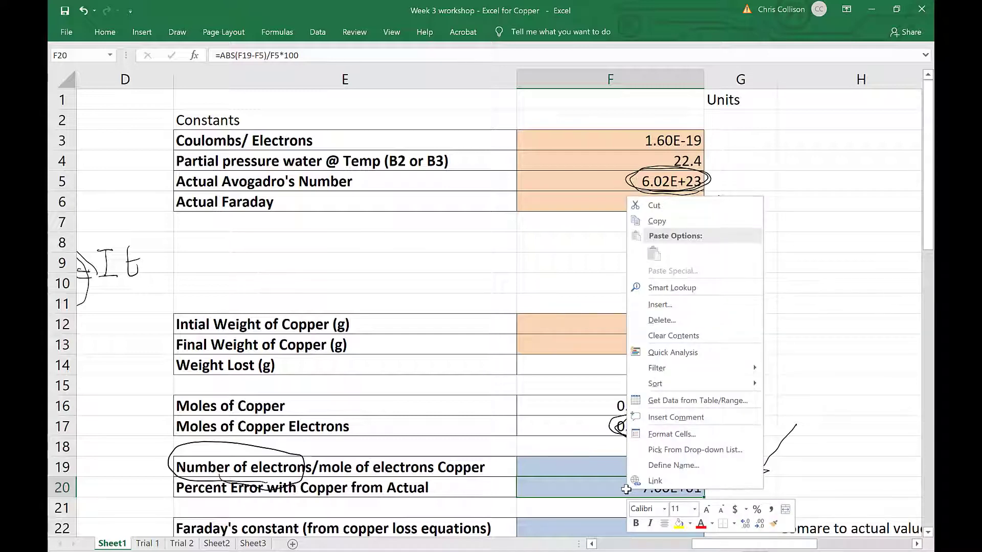
{"action": "key", "text": "Escape"}
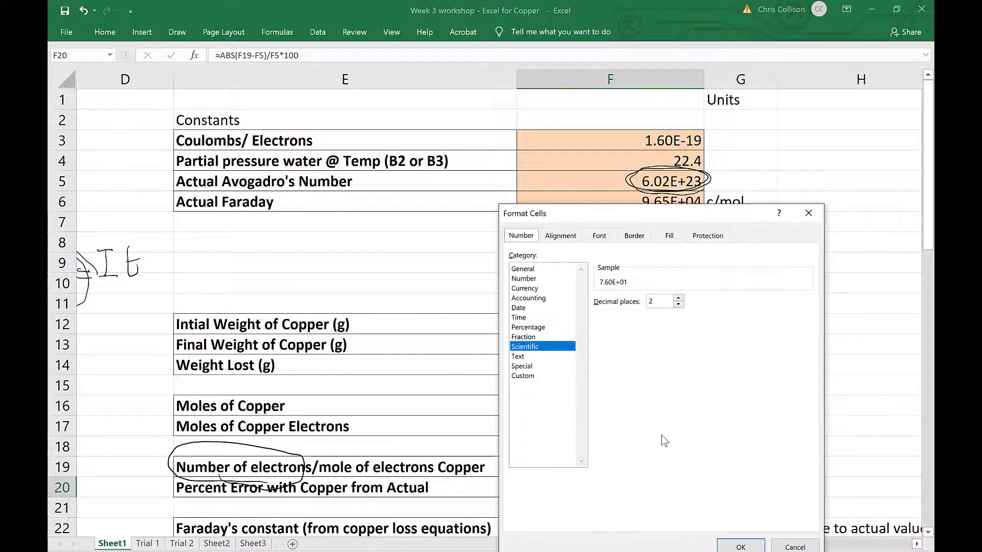
{"action": "left_click", "coordinate": [537, 327]}
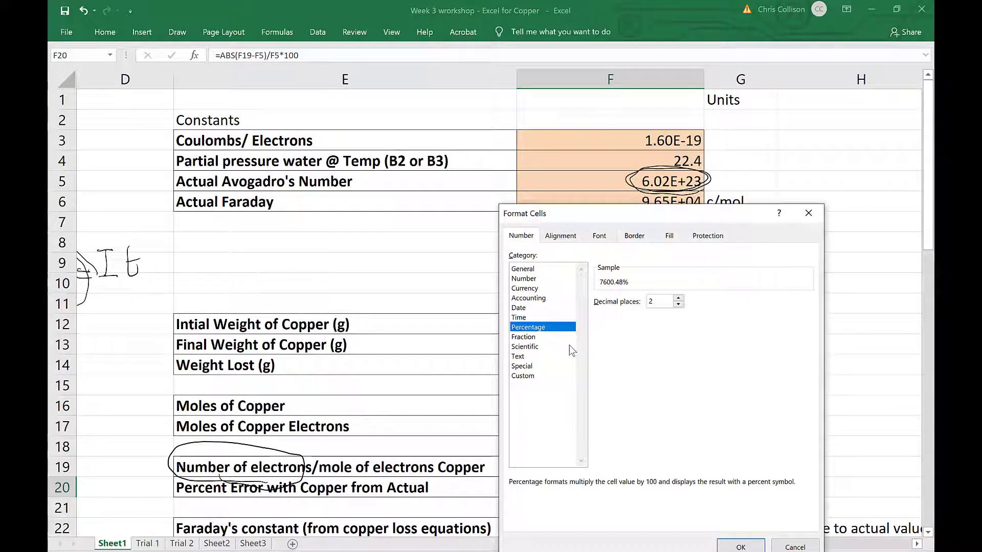
{"action": "left_click", "coordinate": [738, 548]}
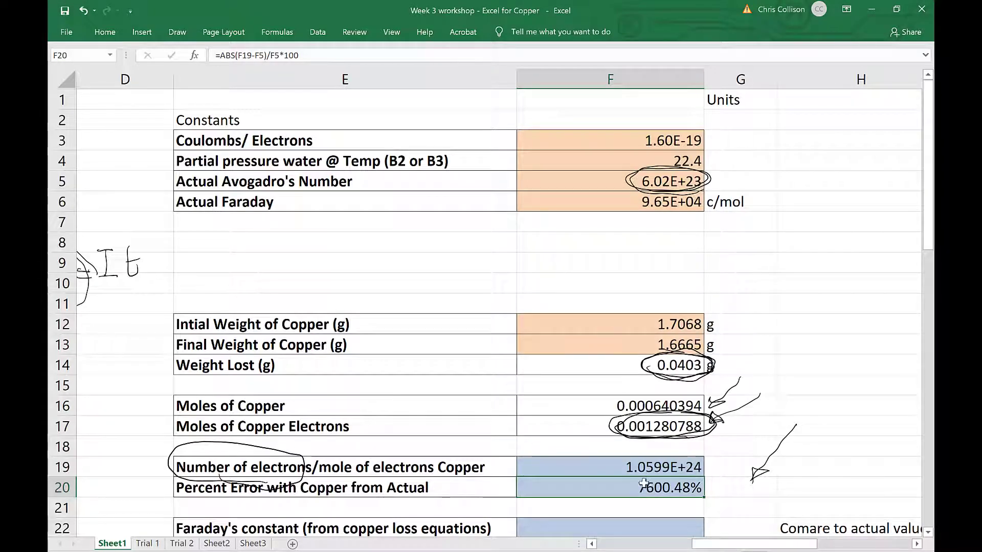
{"action": "left_click", "coordinate": [310, 57]}
{"action": "key", "text": "BackSpace"}
{"action": "key", "text": "BackSpace"}
{"action": "key", "text": "BackSpace"}
{"action": "key", "text": "BackSpace"}
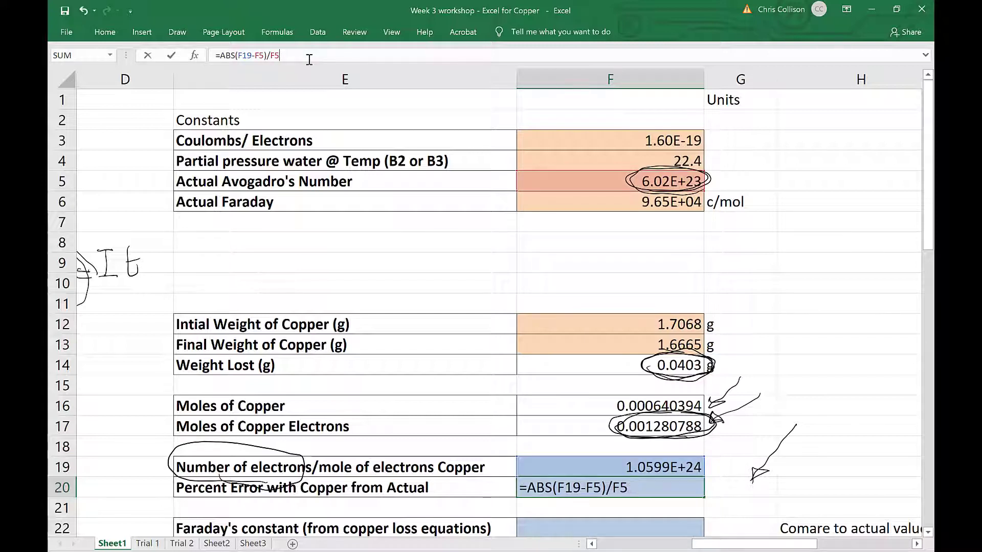
{"action": "key", "text": "Return"}
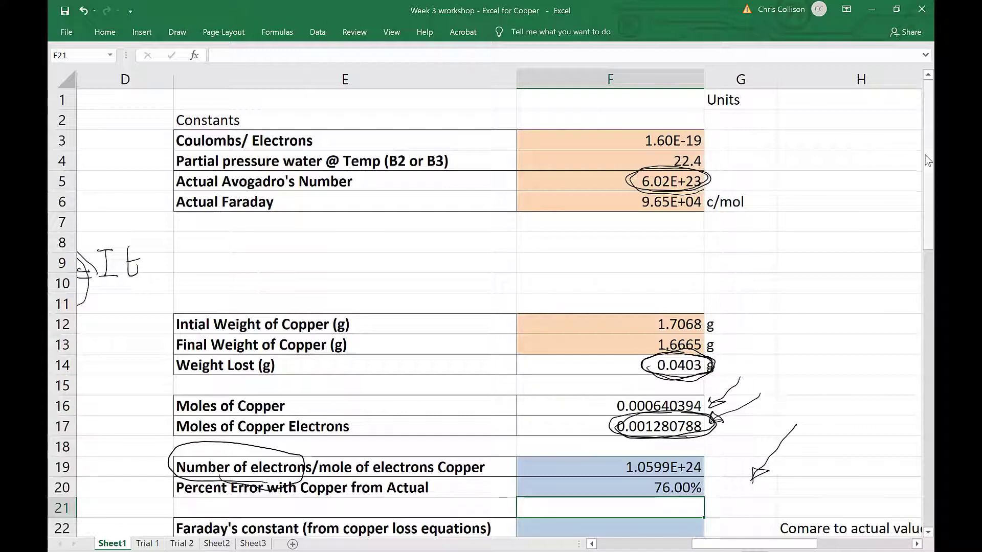
{"action": "left_click_drag", "start_coordinate": [927, 160], "coordinate": [928, 197]}
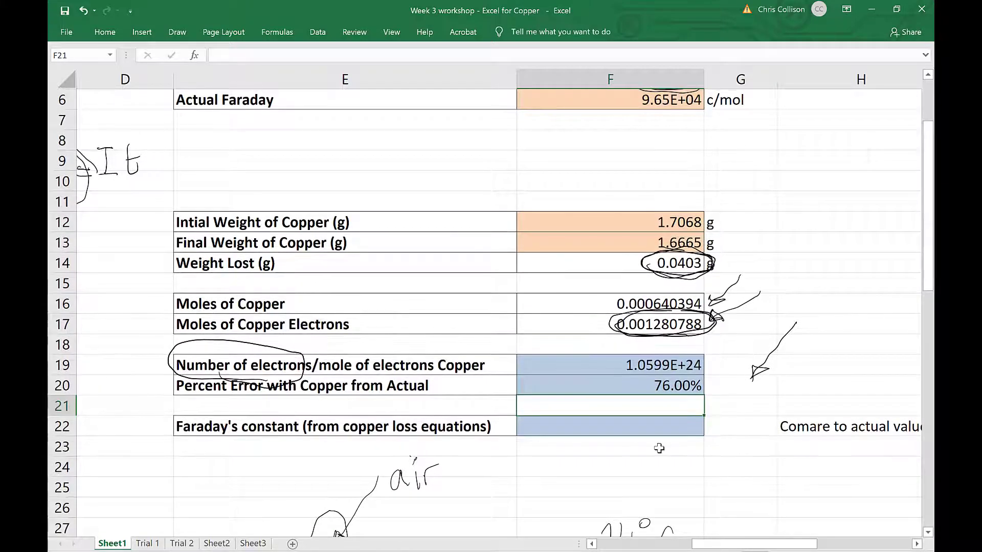
Enter =F3*F19 in F22, giving Faraday's constant 1.70E+05, and compare it with F6.
{"action": "left_click", "coordinate": [656, 428]}
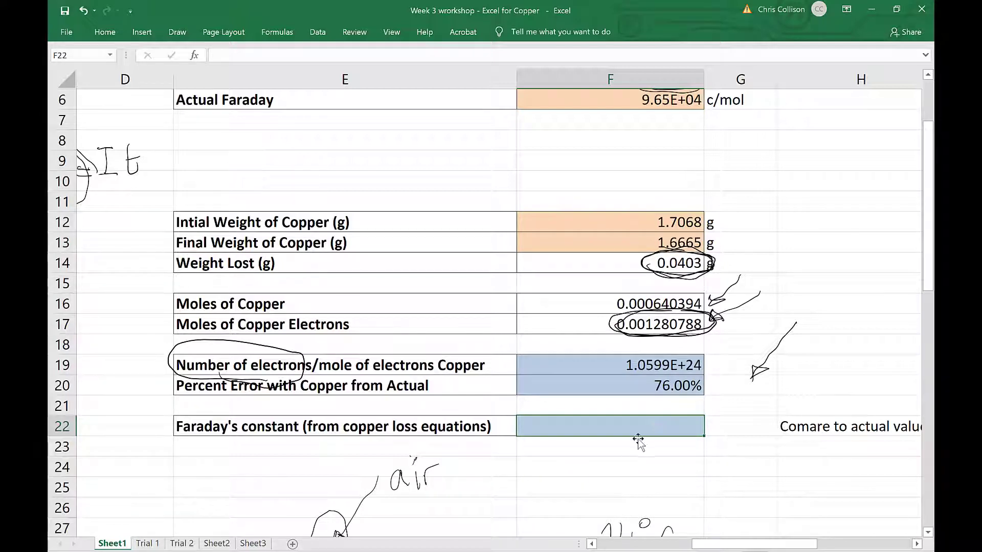
{"action": "type", "text": "="}
{"action": "left_click_drag", "start_coordinate": [928, 285], "coordinate": [928, 241]}
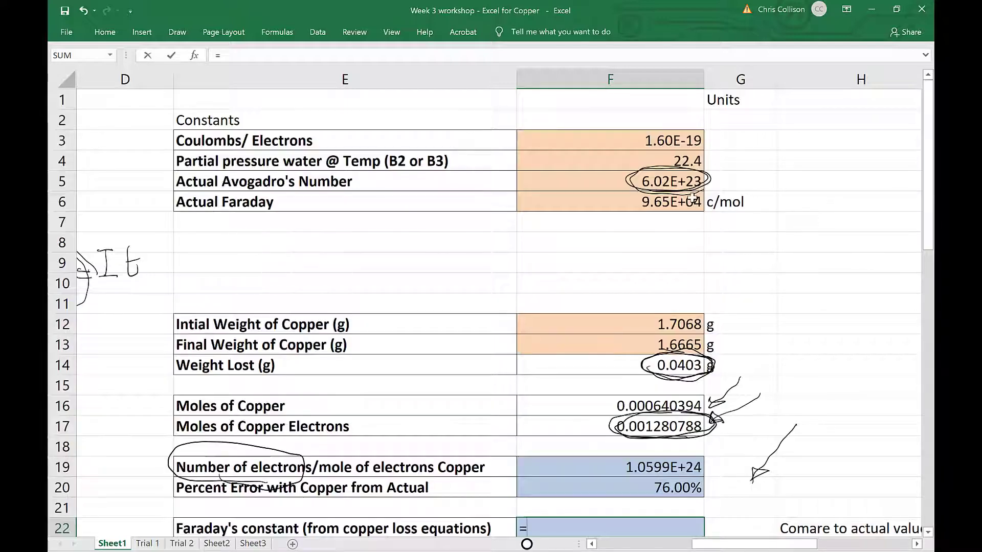
{"action": "left_click", "coordinate": [626, 138]}
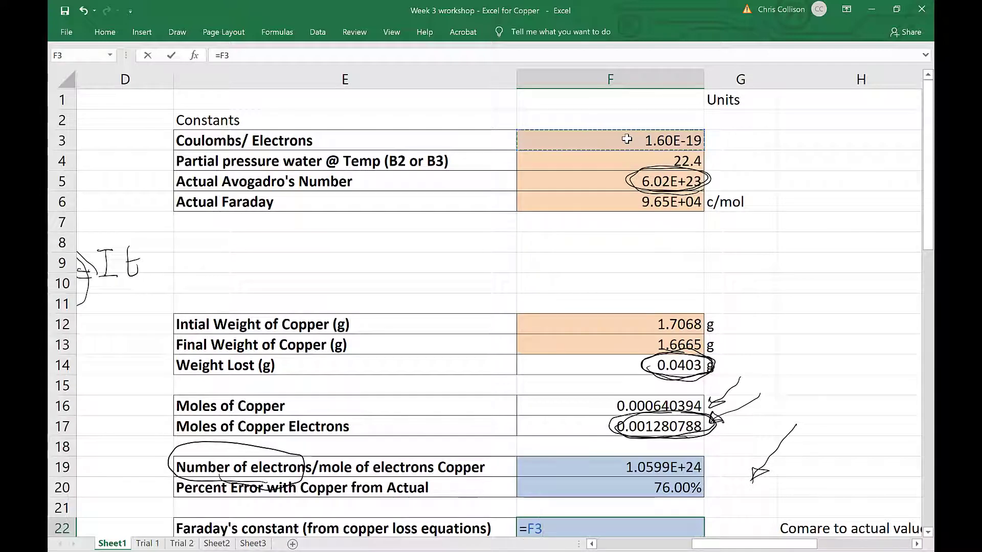
{"action": "left_click", "coordinate": [247, 57]}
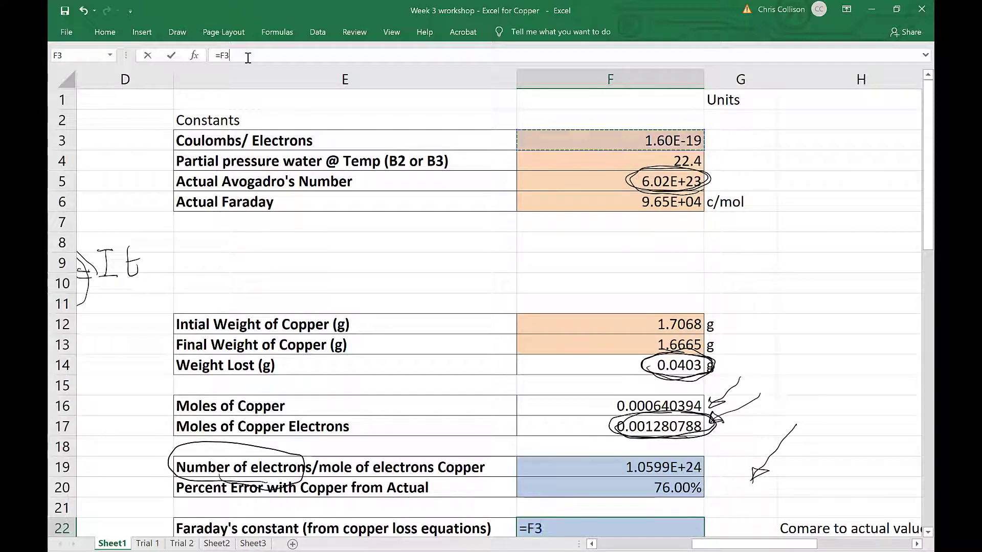
{"action": "type", "text": "*"}
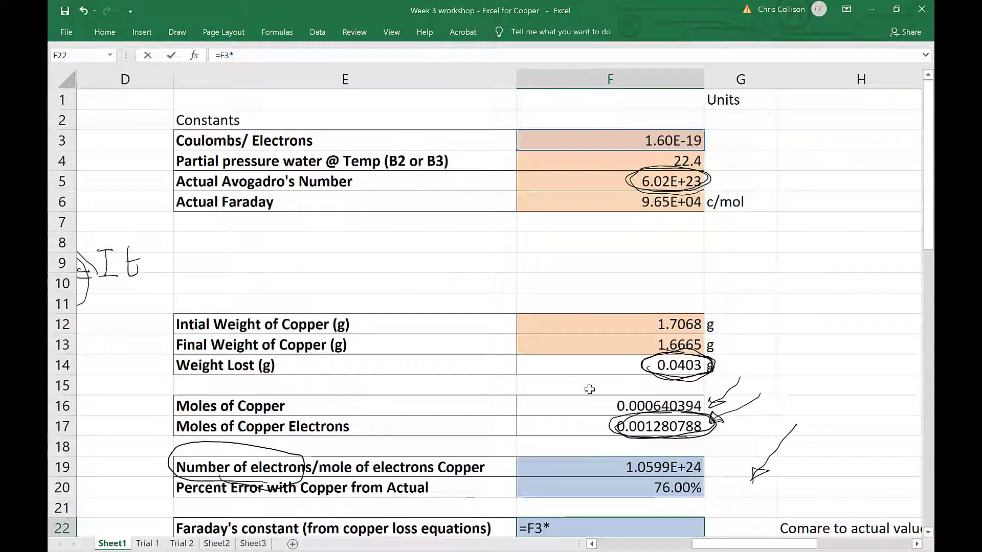
{"action": "left_click", "coordinate": [609, 469]}
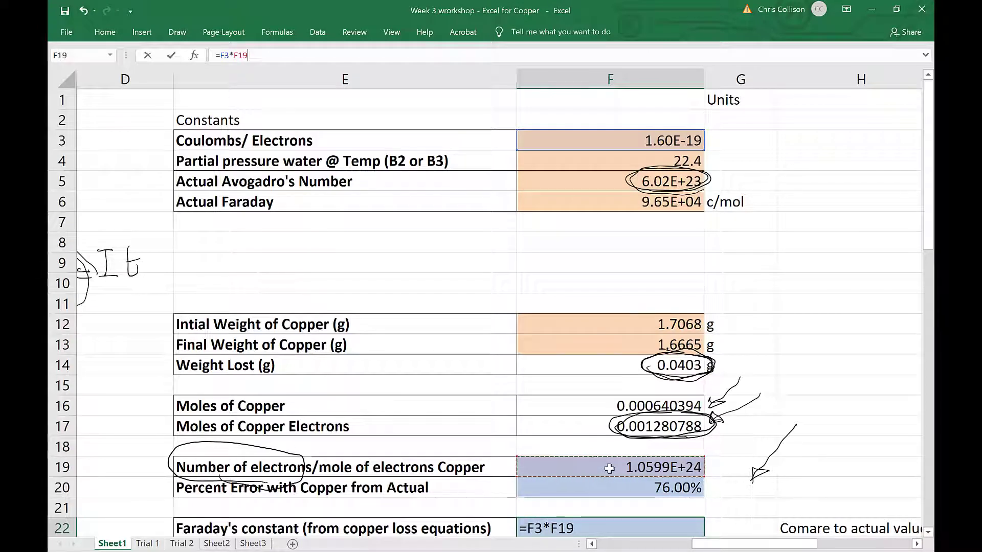
{"action": "key", "text": "Return"}
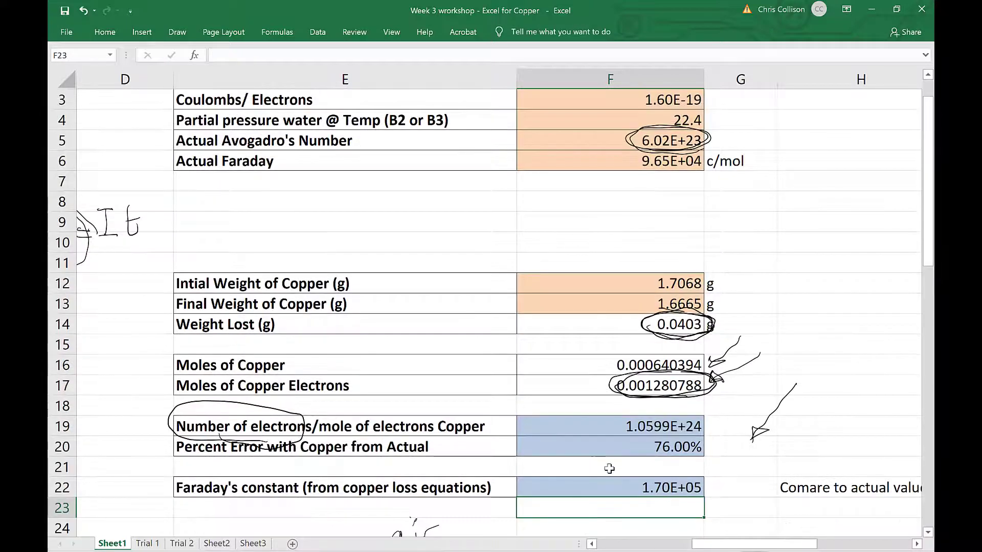
{"action": "key", "text": "Up"}
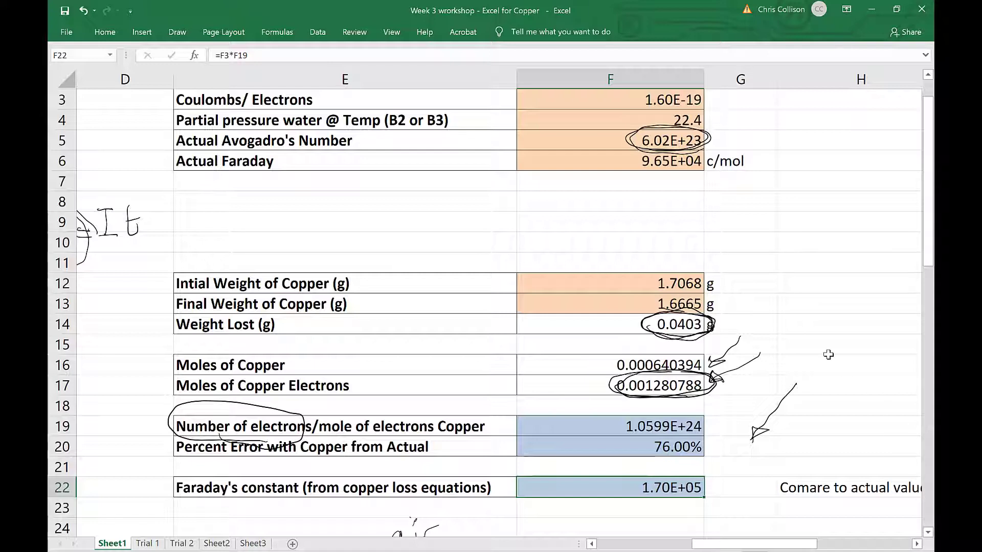
{"action": "left_click", "coordinate": [623, 162]}
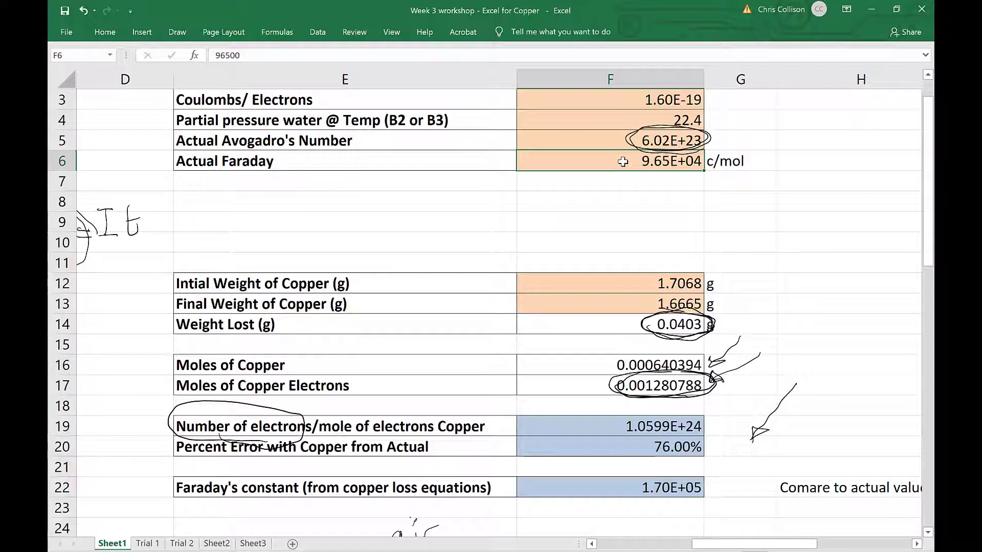